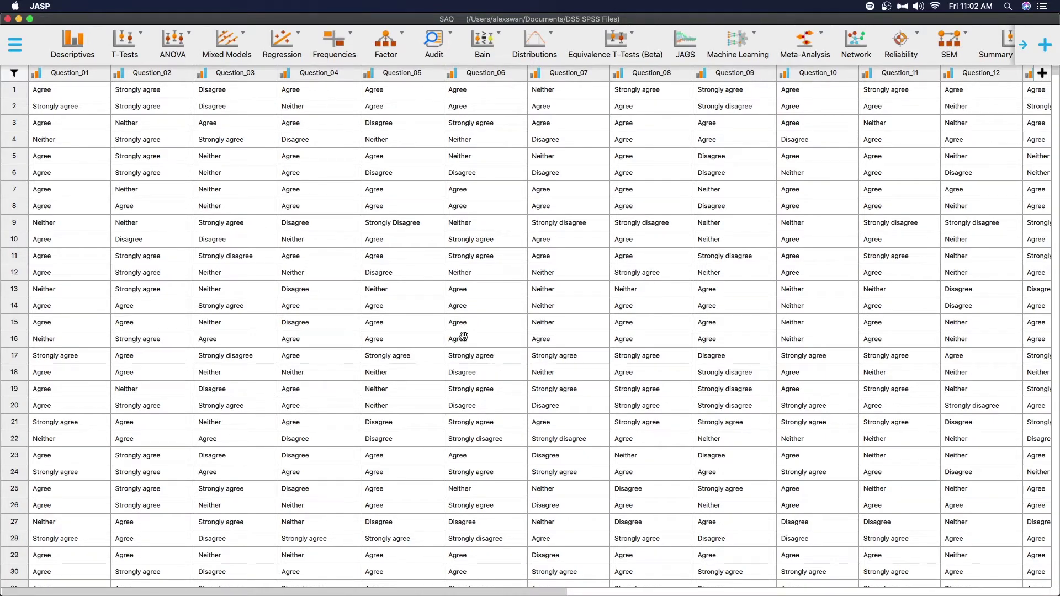
Scroll back and forth across the SAQ data columns to inspect the question labels
click(467, 343)
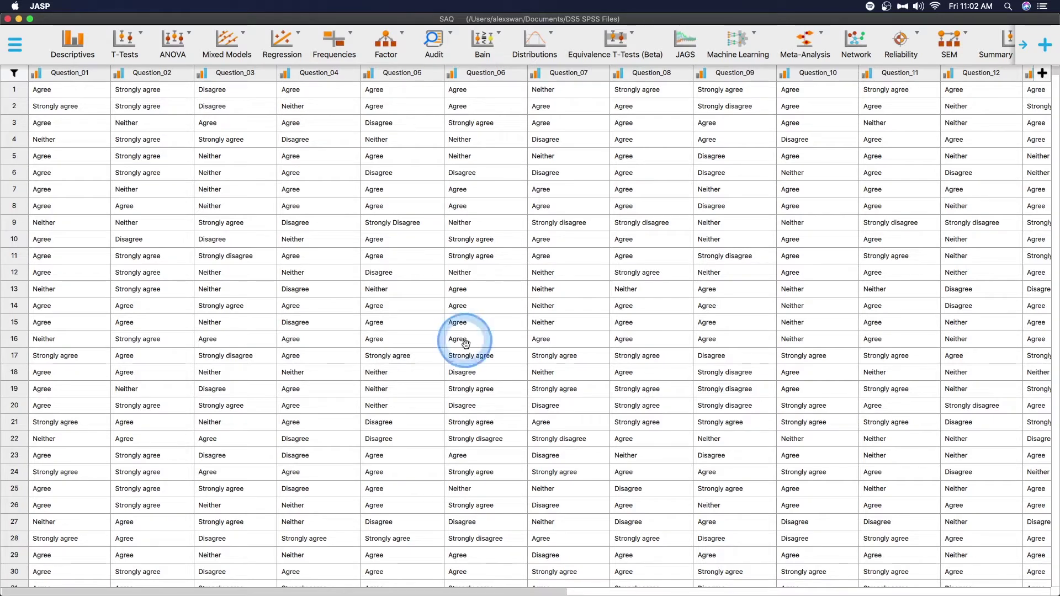
click(401, 325)
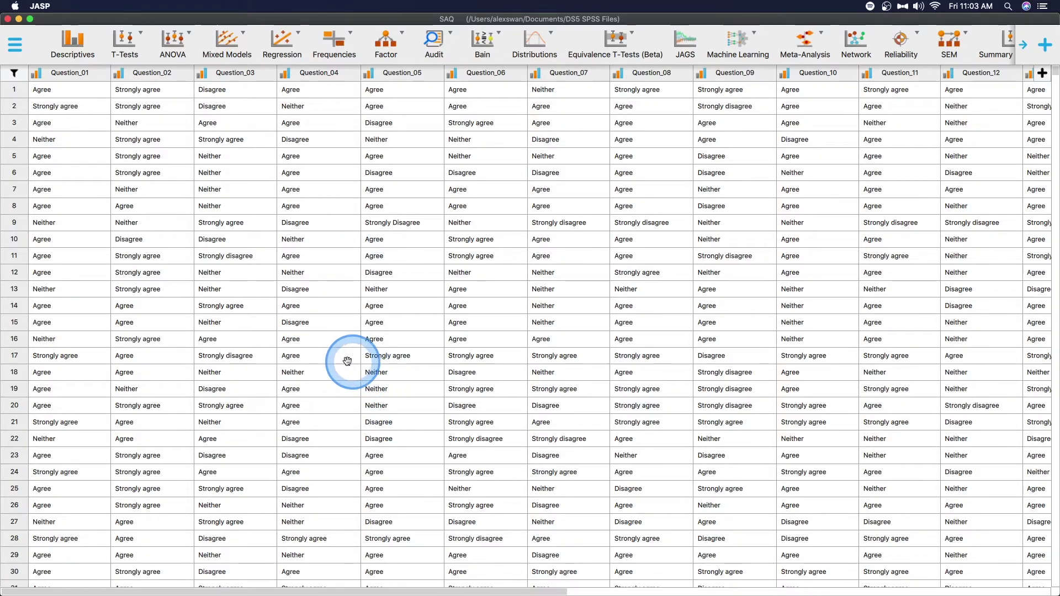
scroll(348, 362, right, 10)
scroll(348, 362, left, 1)
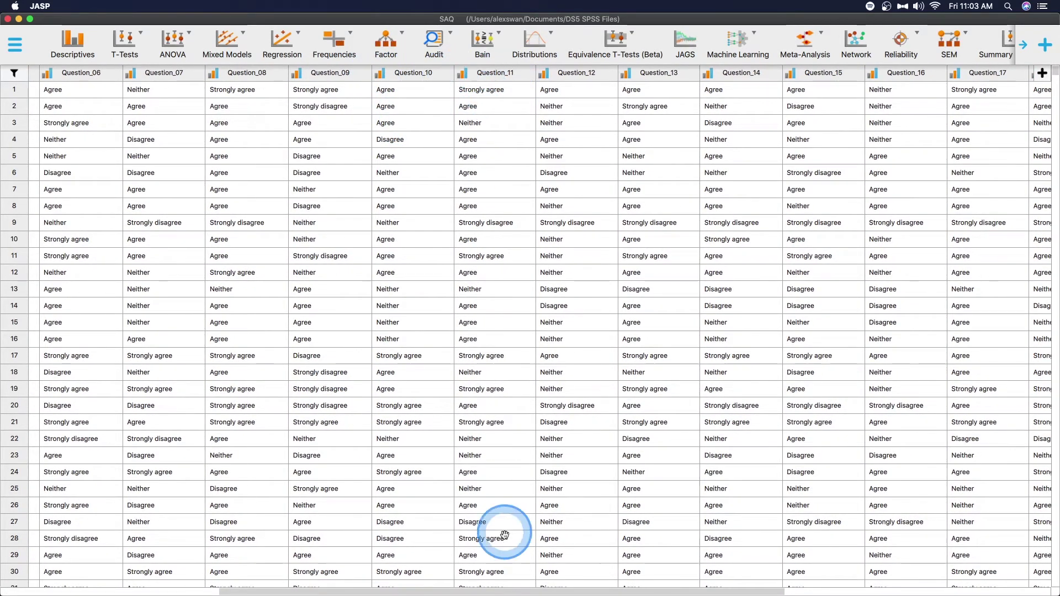
scroll(641, 442, left, 10)
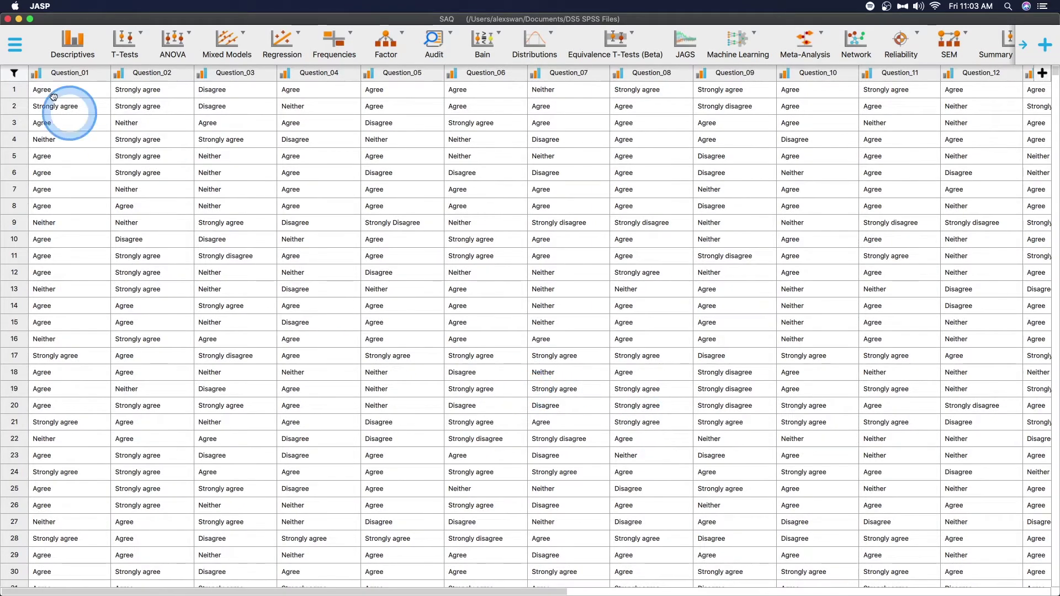
scroll(740, 147, right, 15)
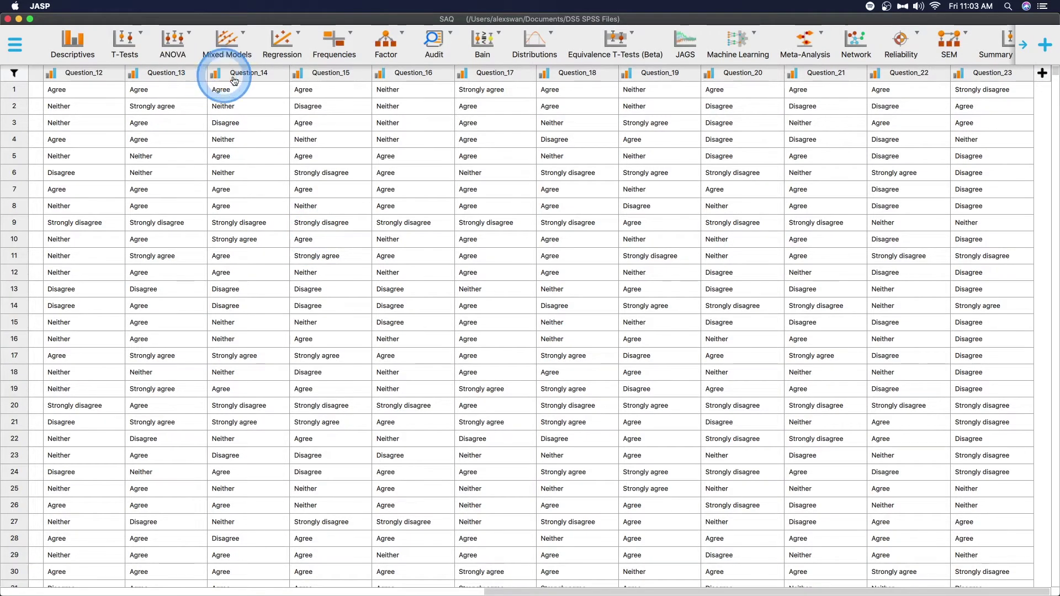
scroll(243, 74, left, 15)
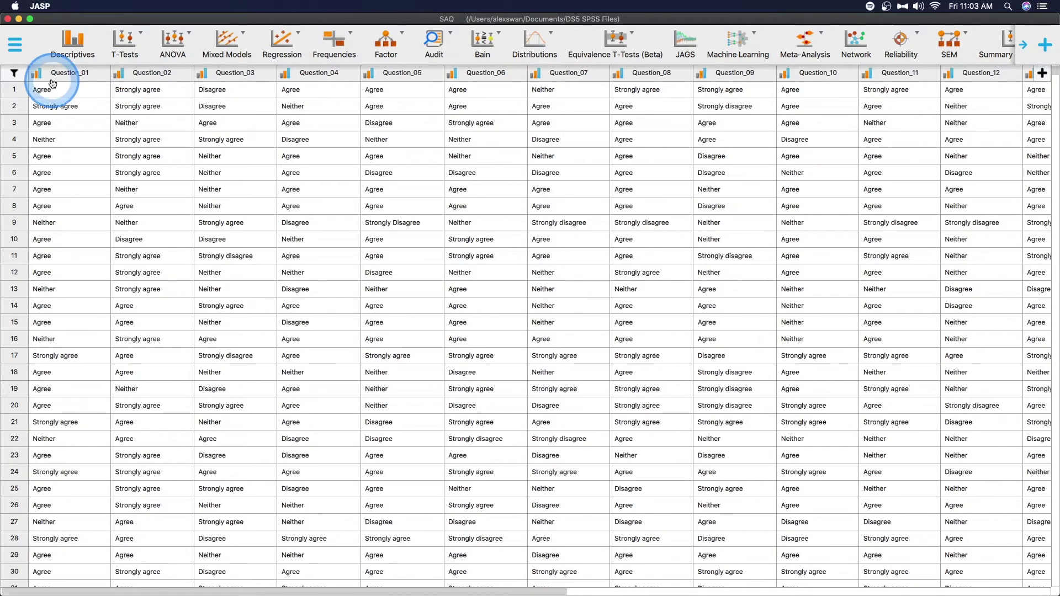
Set Question_01 through Question_05 to the Scale measurement type
click(36, 73)
click(51, 90)
click(105, 74)
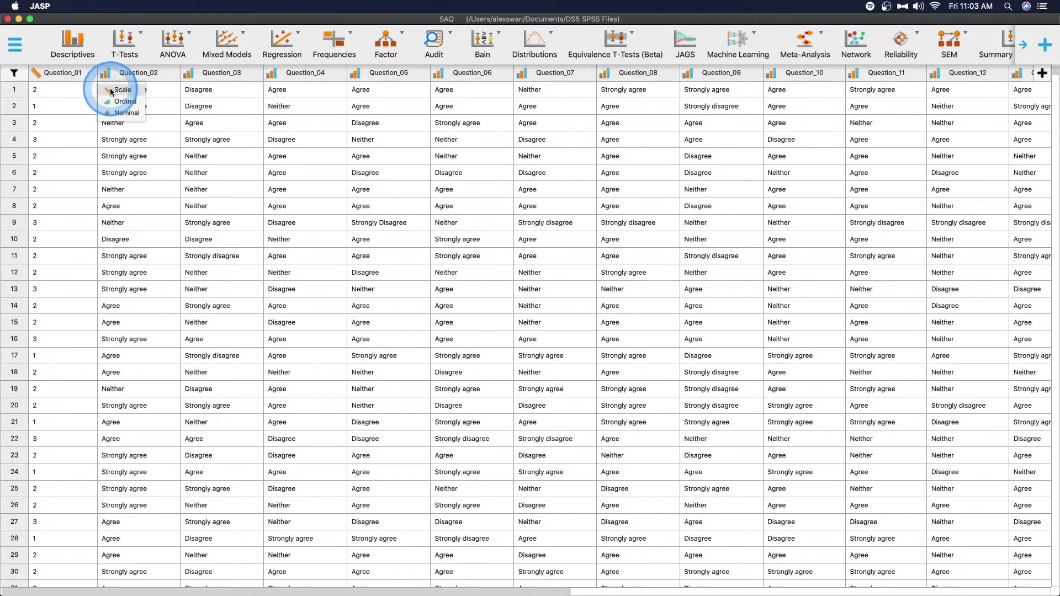
click(111, 91)
click(174, 73)
click(189, 89)
click(244, 73)
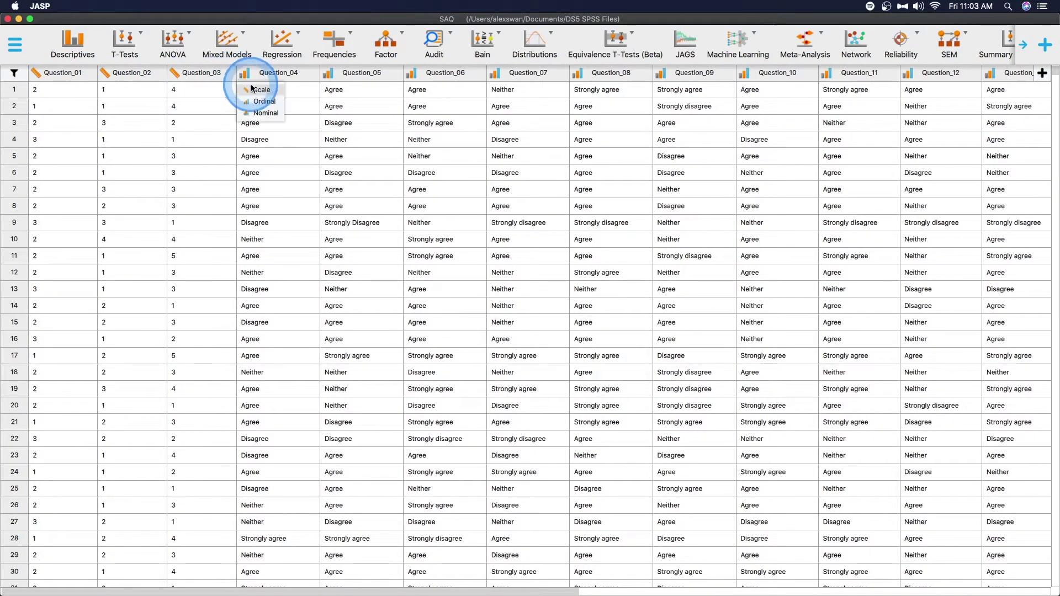
click(251, 89)
click(313, 73)
click(328, 90)
Set Question_06 through Question_08 to Scale and move on to Question_09
click(384, 73)
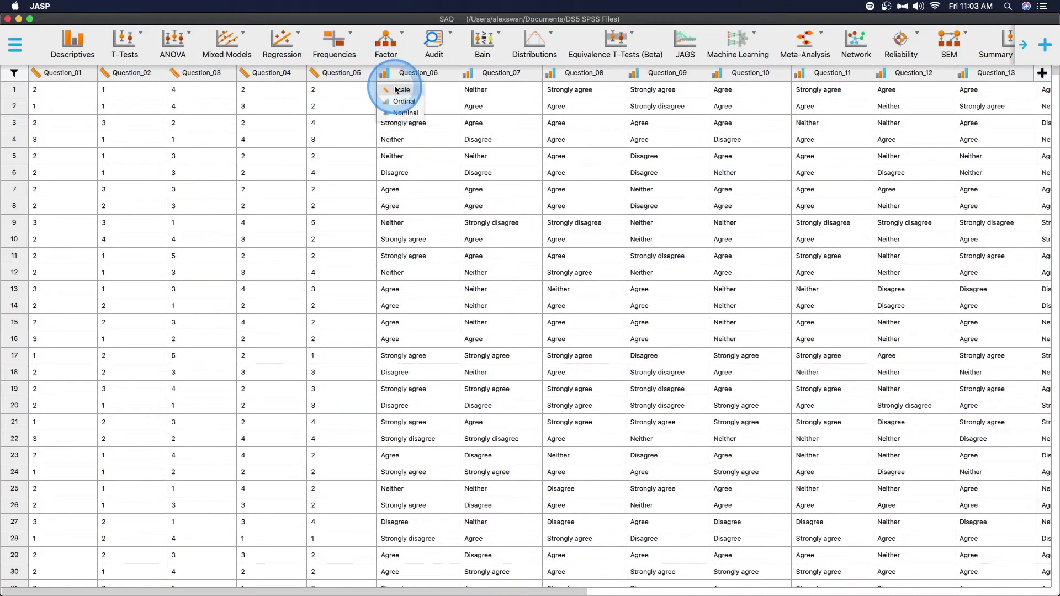
click(396, 90)
click(454, 73)
click(467, 89)
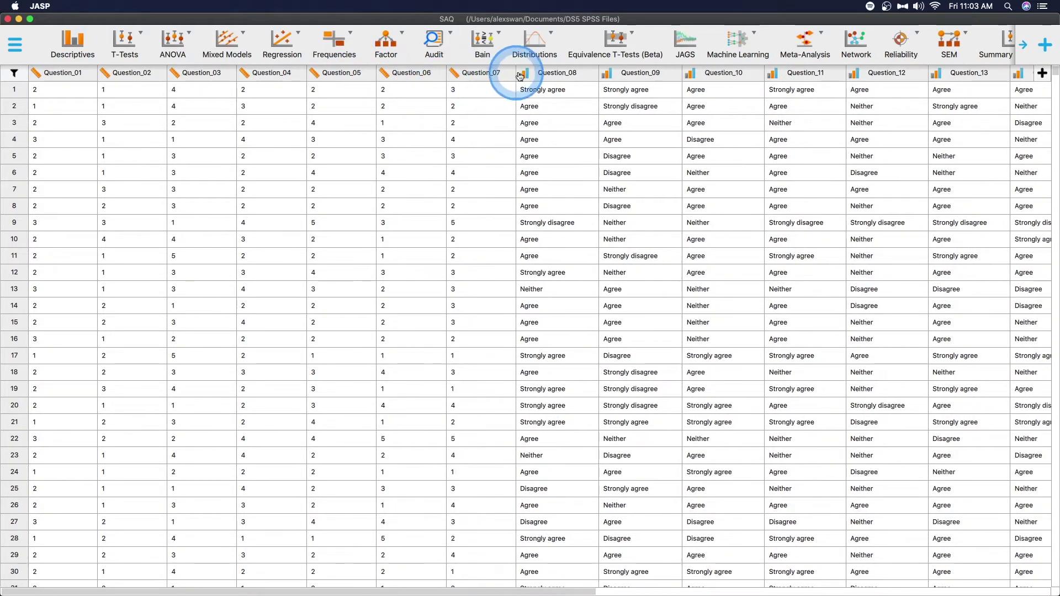
click(521, 74)
click(536, 90)
click(595, 74)
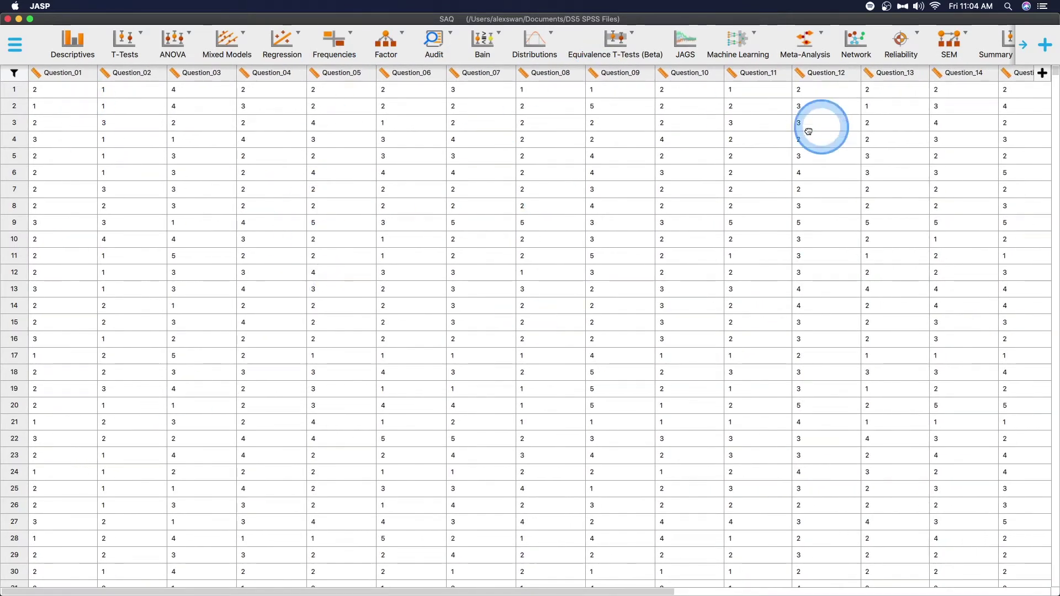
scroll(475, 243, right, 10)
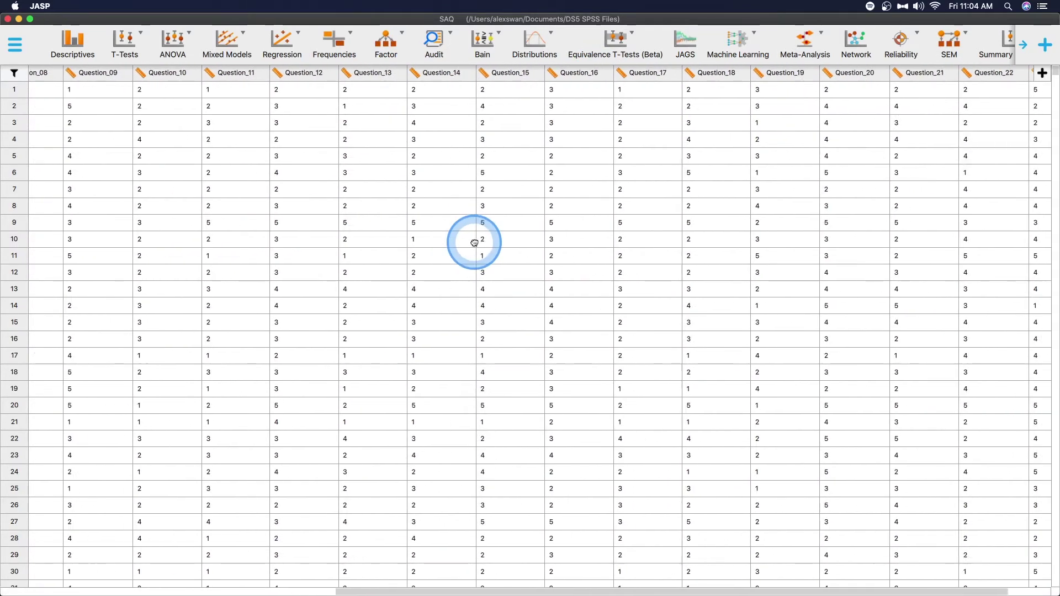
scroll(639, 298, left, 10)
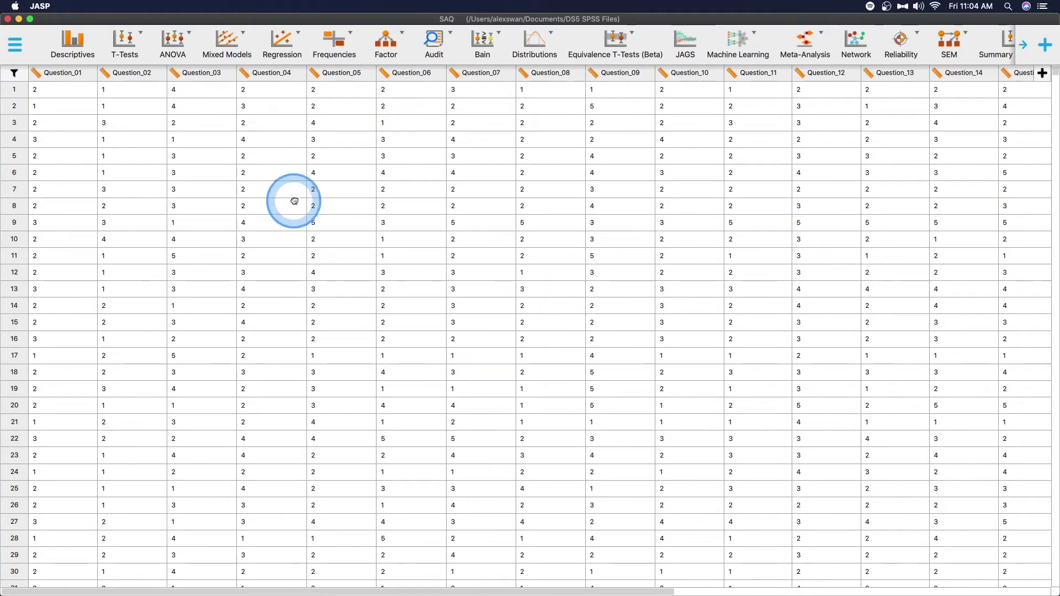
scroll(294, 201, right, 10)
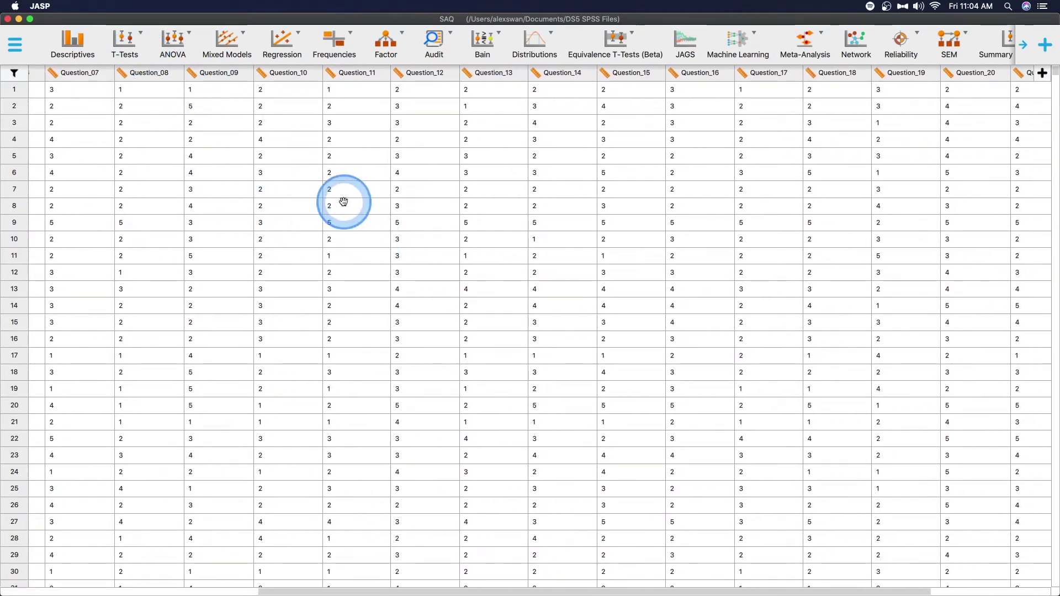
Start a Confirmatory Factor Analysis from the Factor menu on the SAQ questions
click(388, 50)
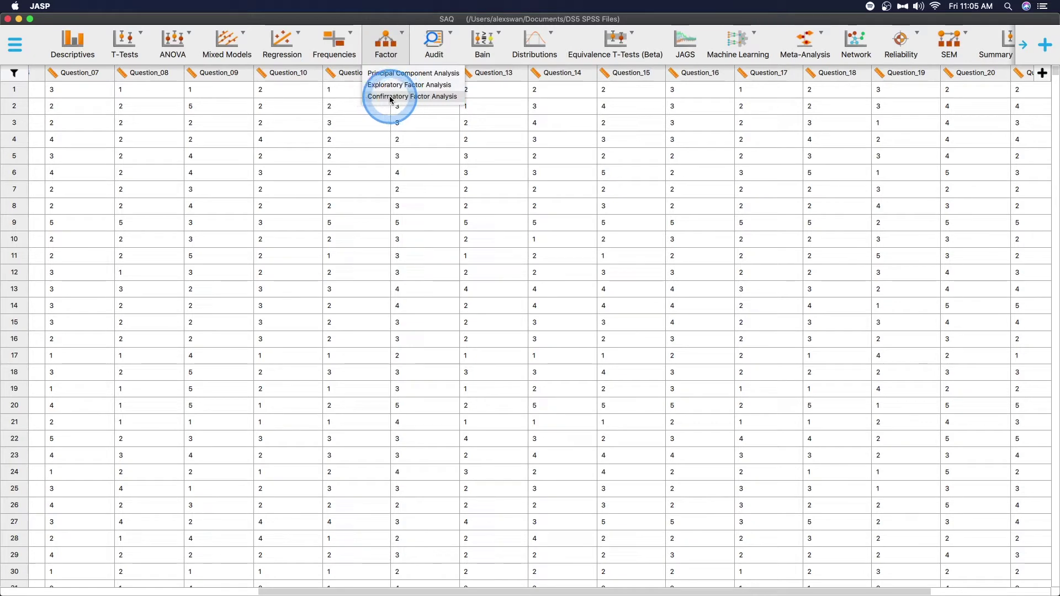
click(390, 97)
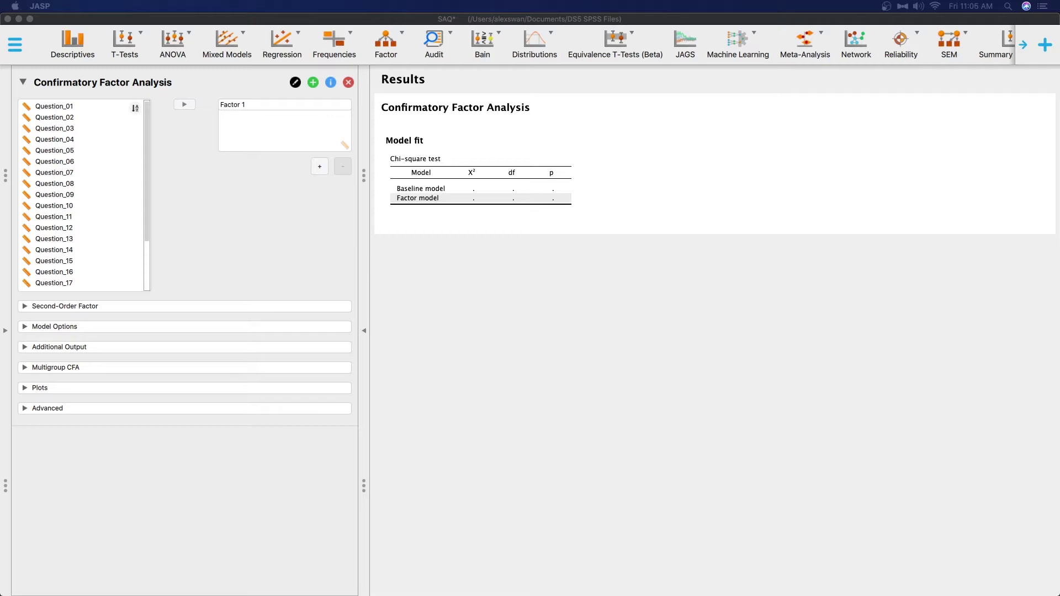
click(620, 486)
click(312, 214)
click(553, 350)
click(455, 182)
click(330, 82)
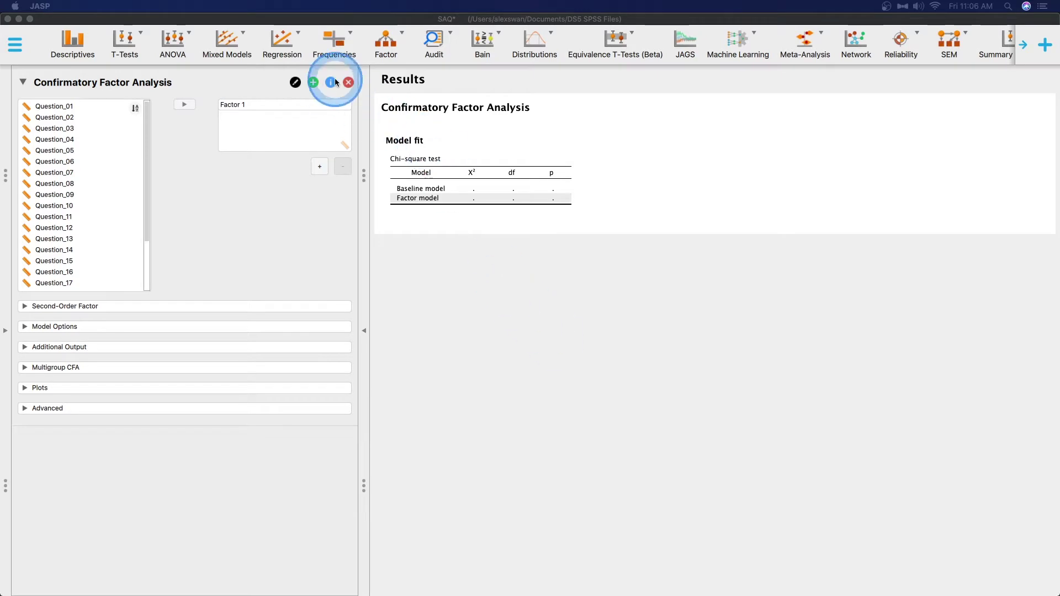
scroll(539, 232, down, 15)
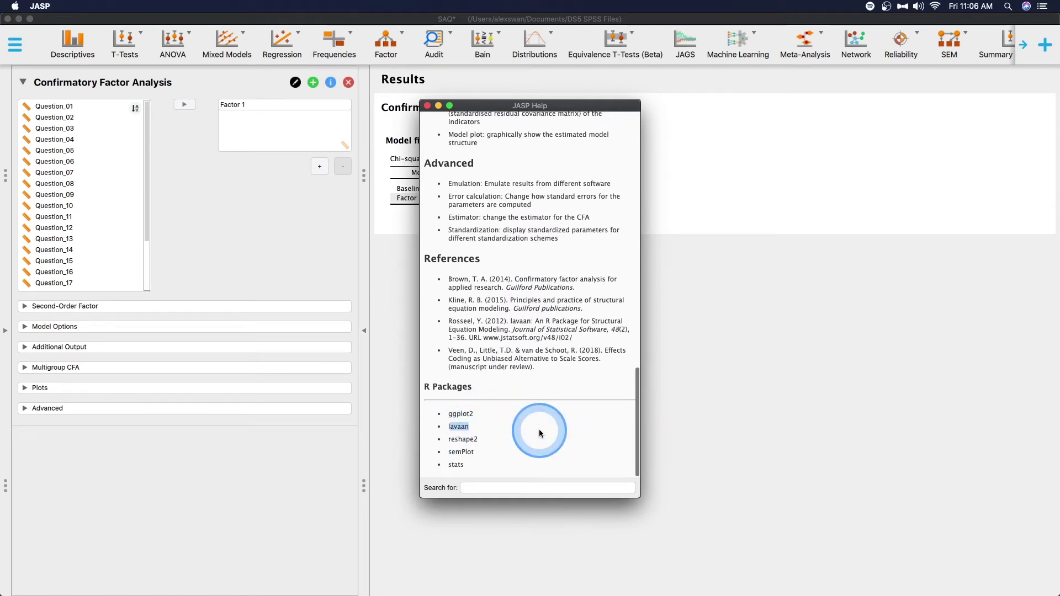
double_click(457, 414)
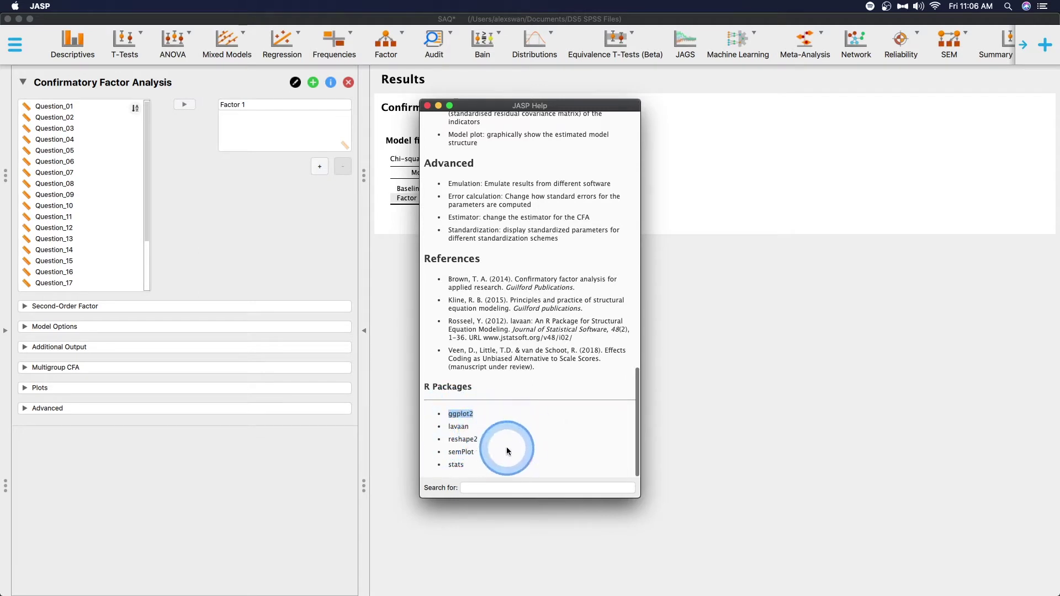
click(479, 453)
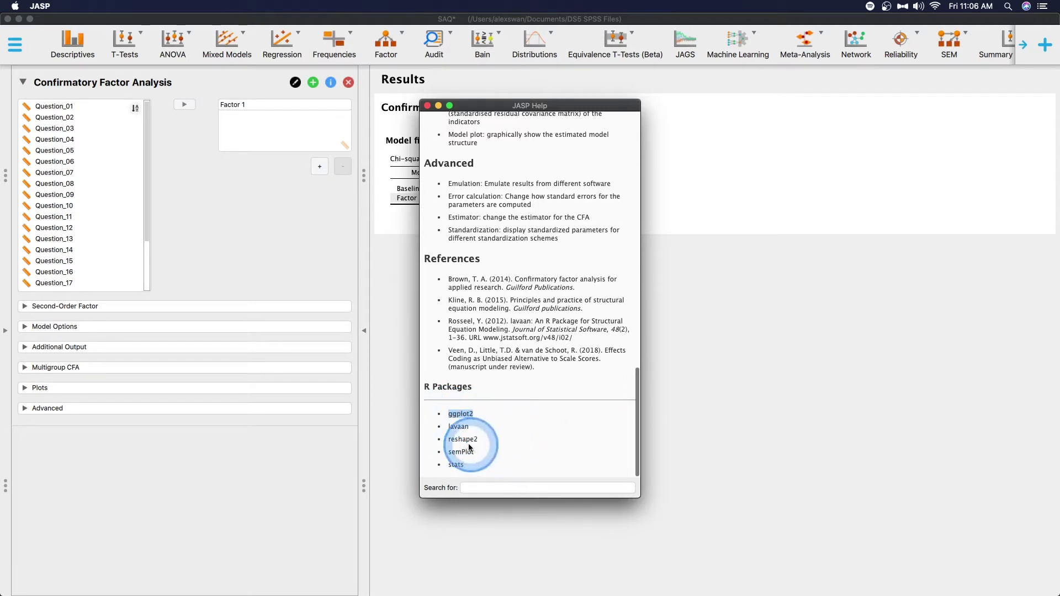
double_click(483, 451)
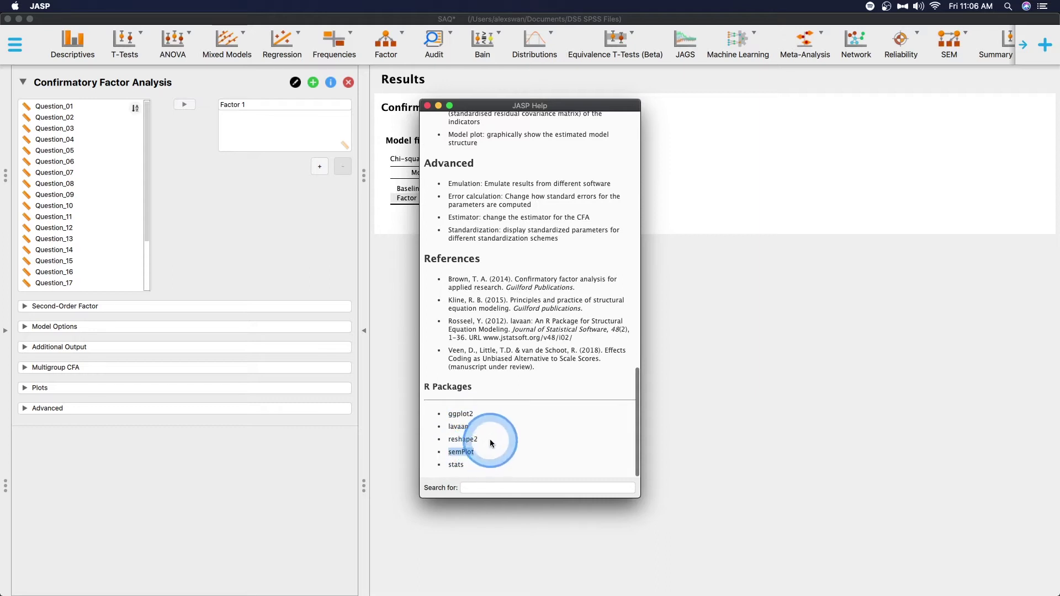
double_click(458, 438)
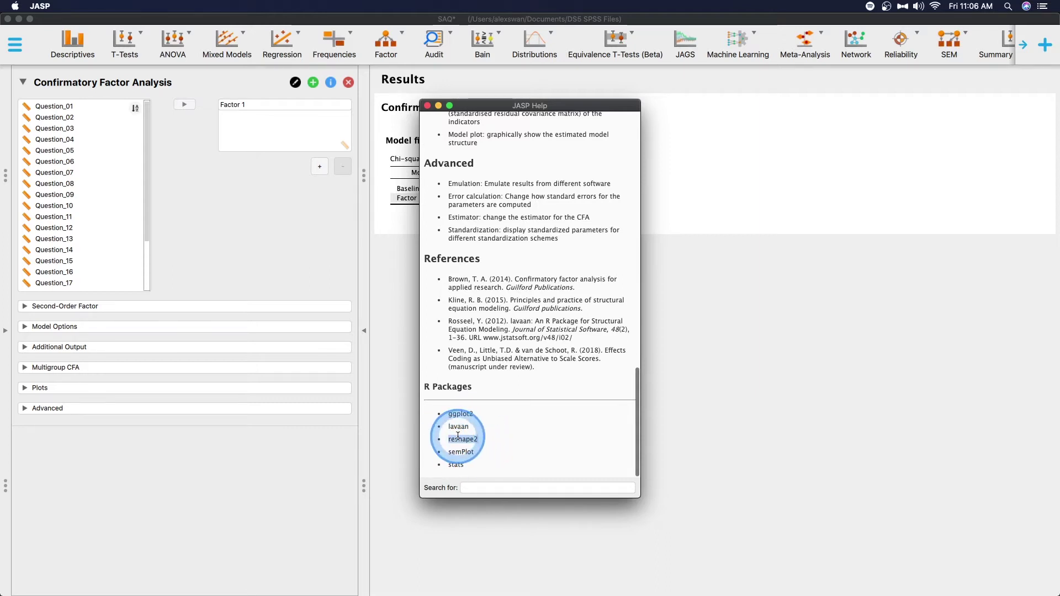
double_click(456, 465)
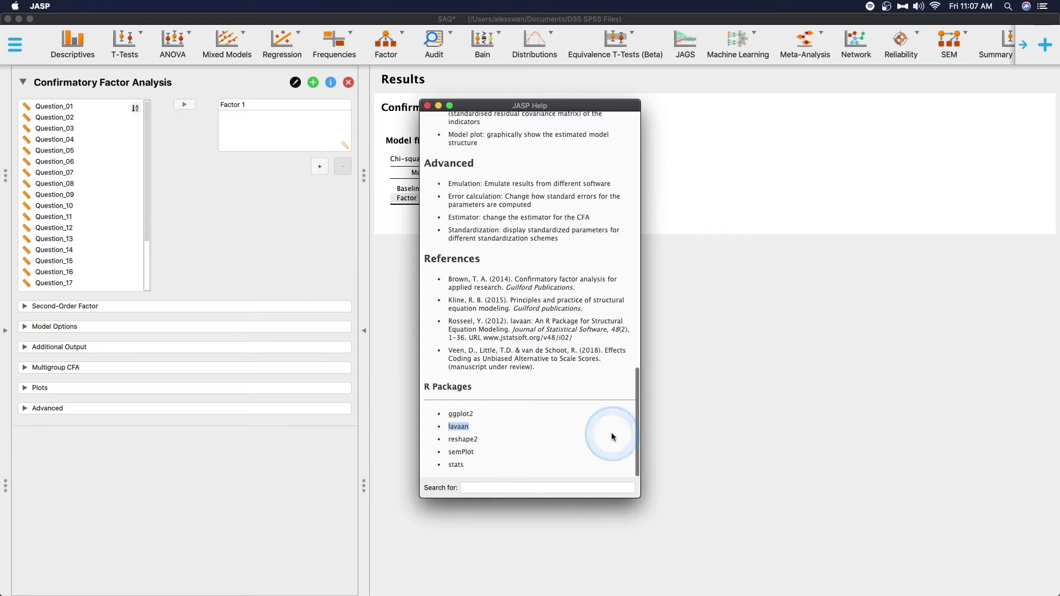
click(427, 105)
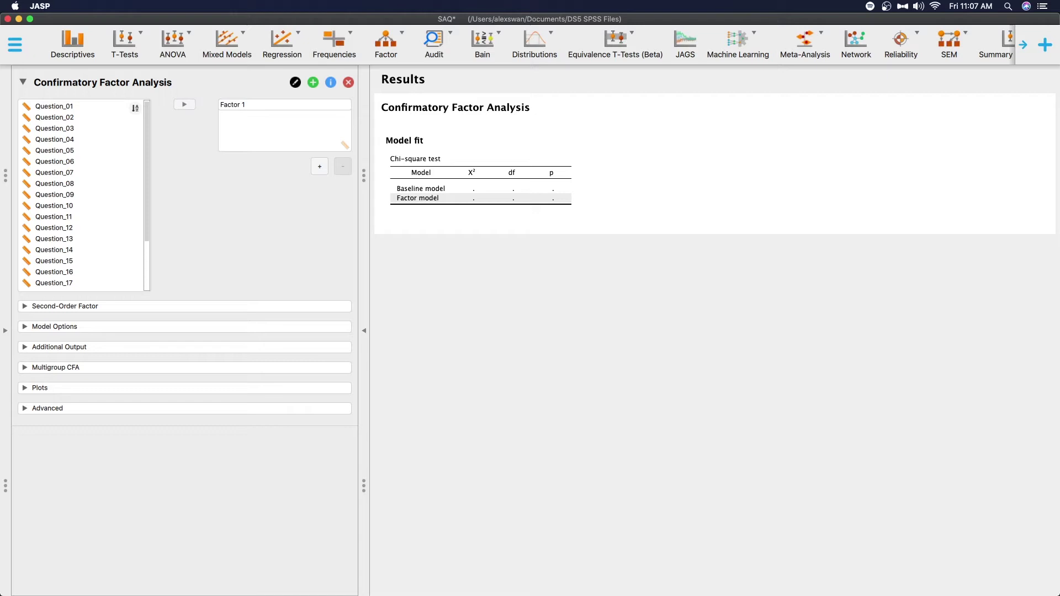
Put Question_01, 03, 04, 05 and 08 into Factor 1
click(346, 297)
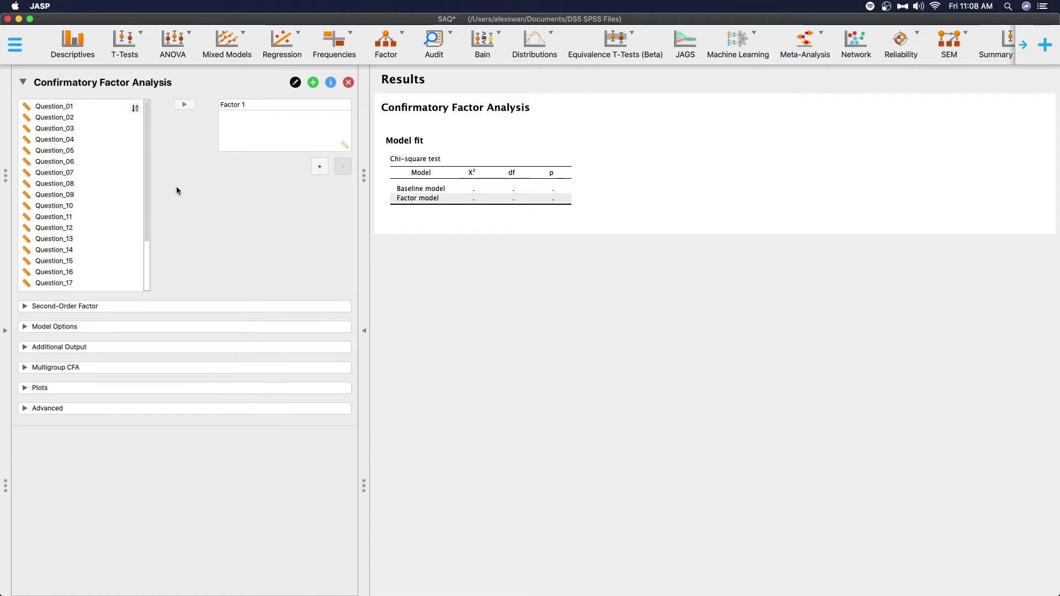
click(181, 132)
click(307, 285)
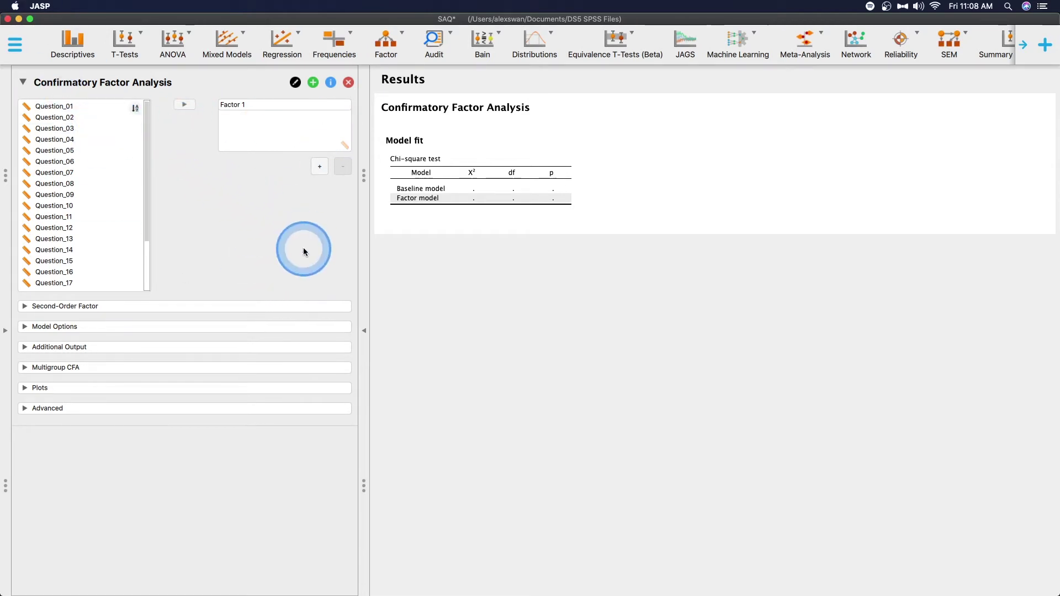
click(69, 107)
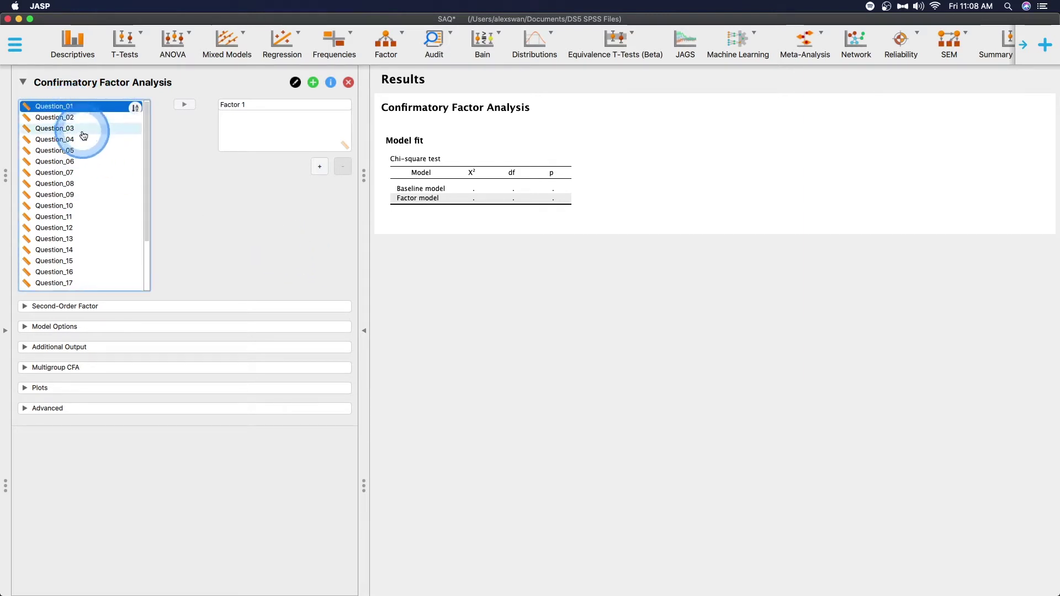
super+click(70, 128)
super+click(70, 139)
super+click(70, 150)
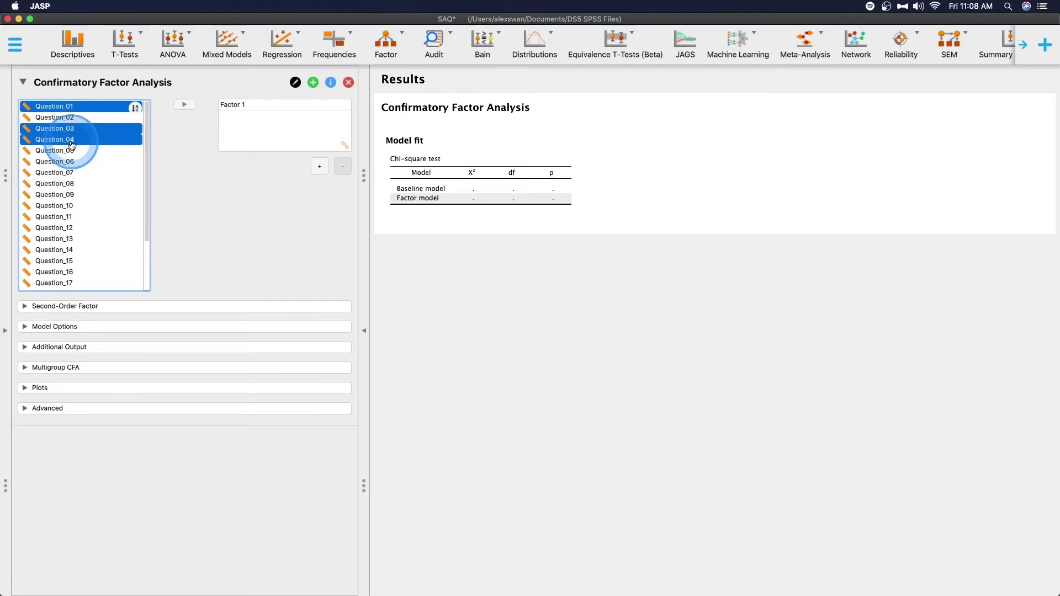
super+click(74, 186)
click(187, 107)
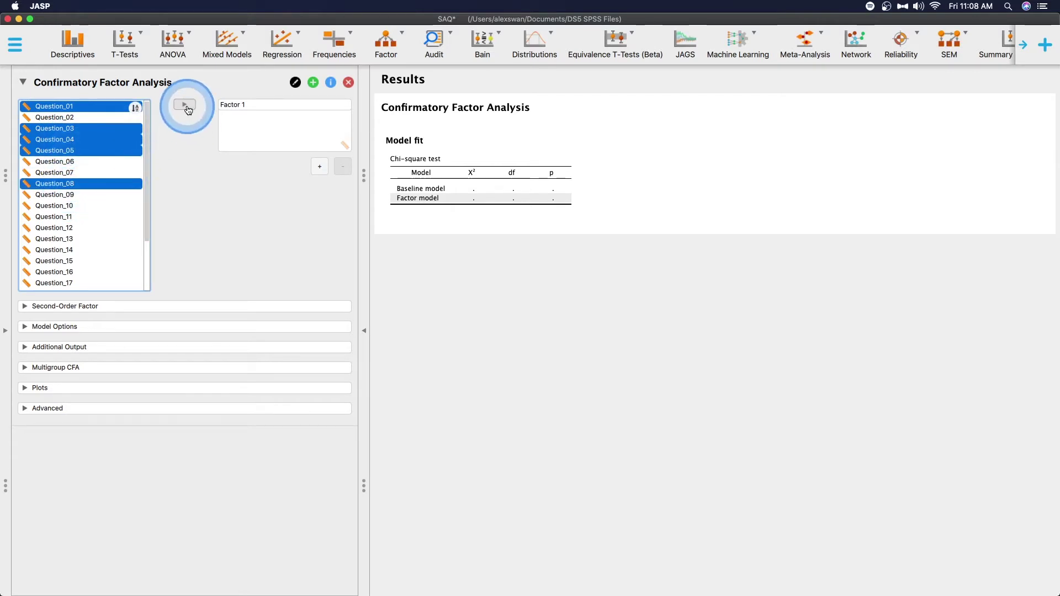
click(187, 107)
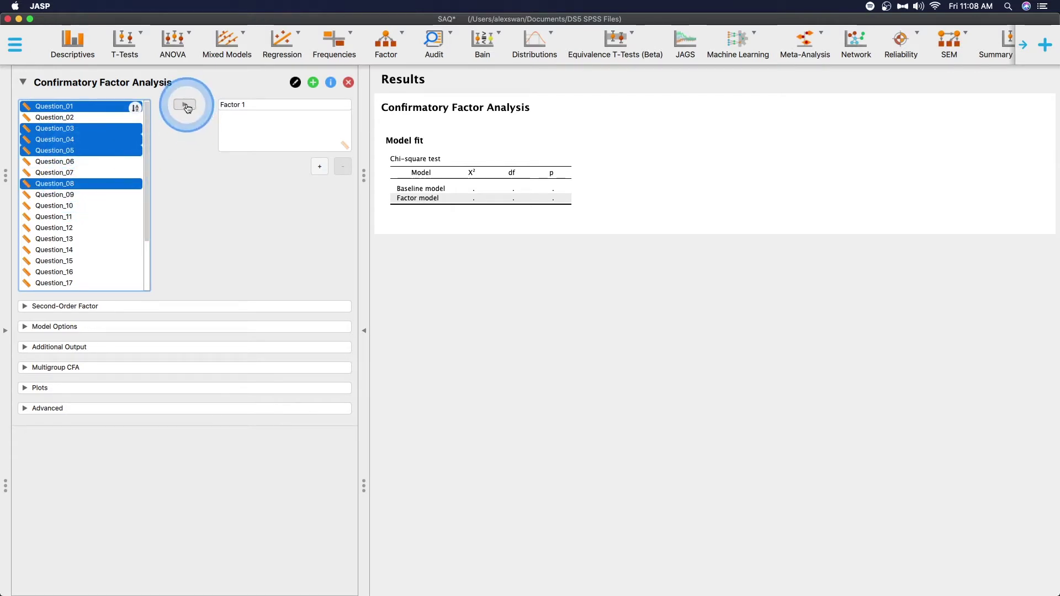
Add an empty Factor 2 to the model
click(321, 166)
click(137, 431)
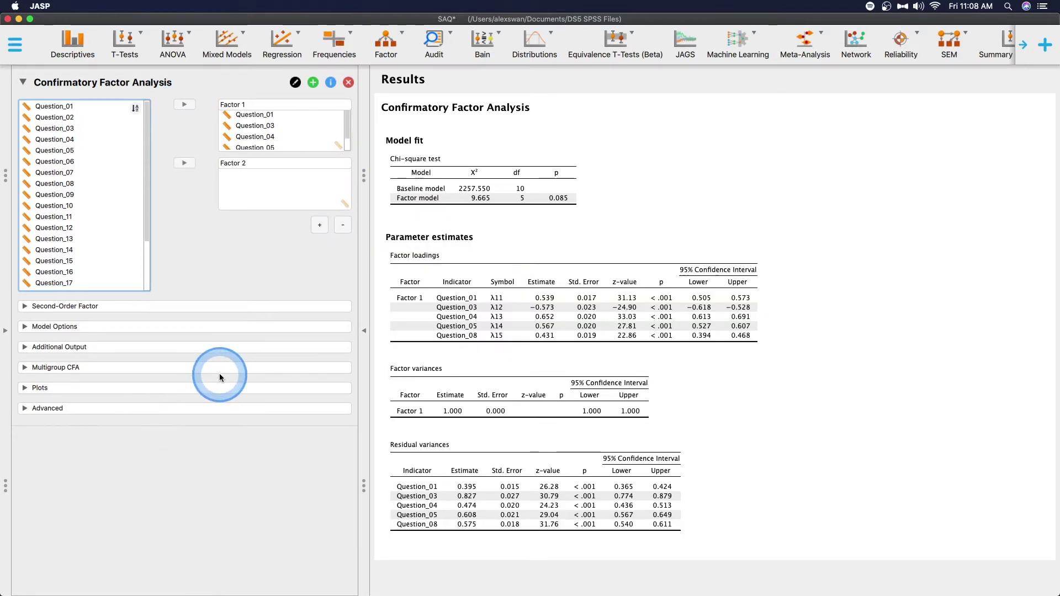
scroll(279, 124, down, 1)
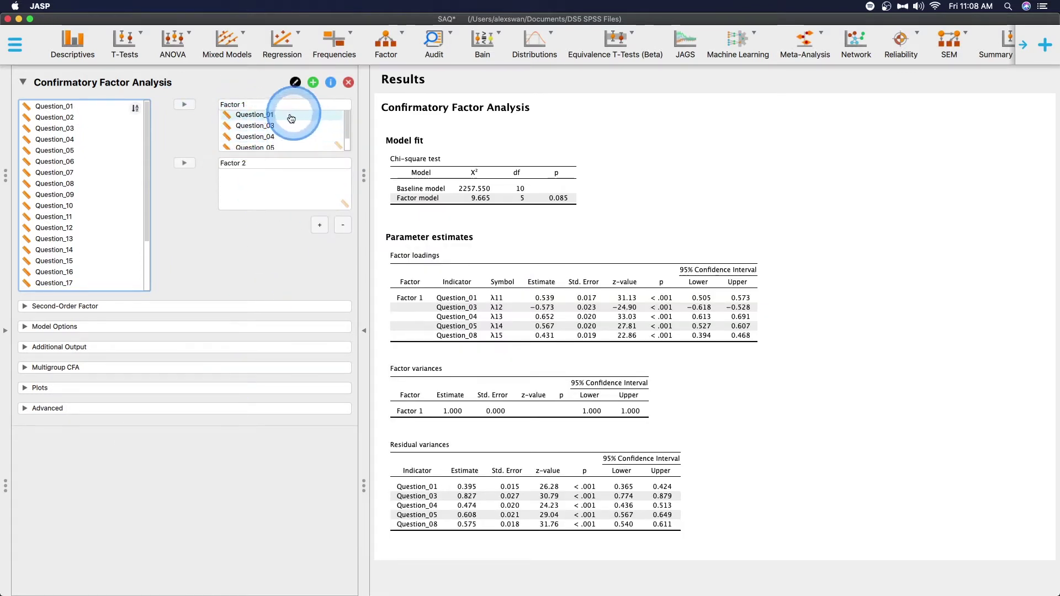
scroll(259, 138, up, 2)
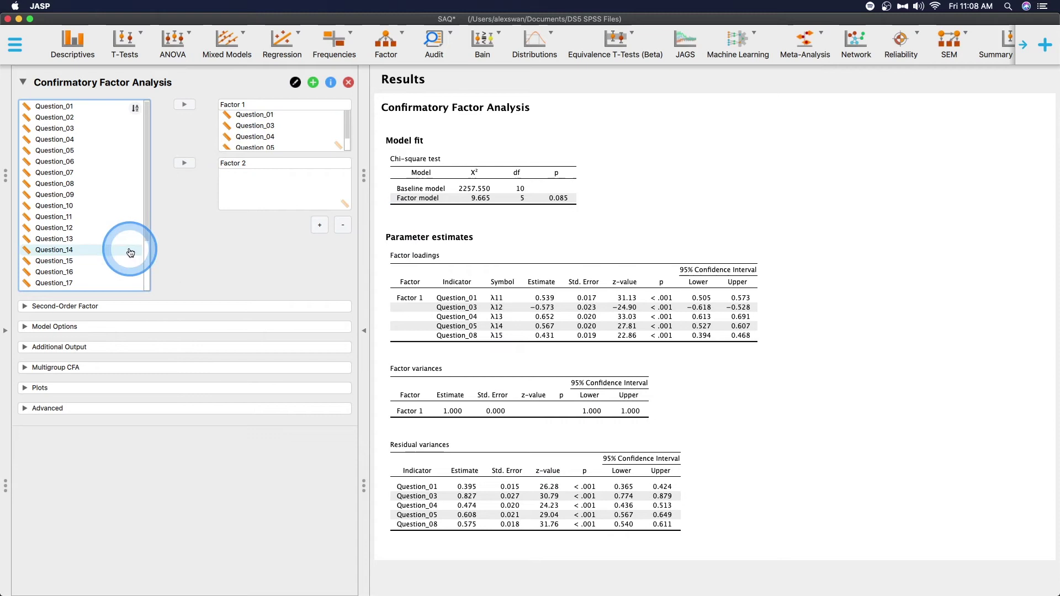
Assign Question_06 and Question_07 to Factor 2, yielding a 0.676 factor covariance
click(72, 162)
shift+click(72, 173)
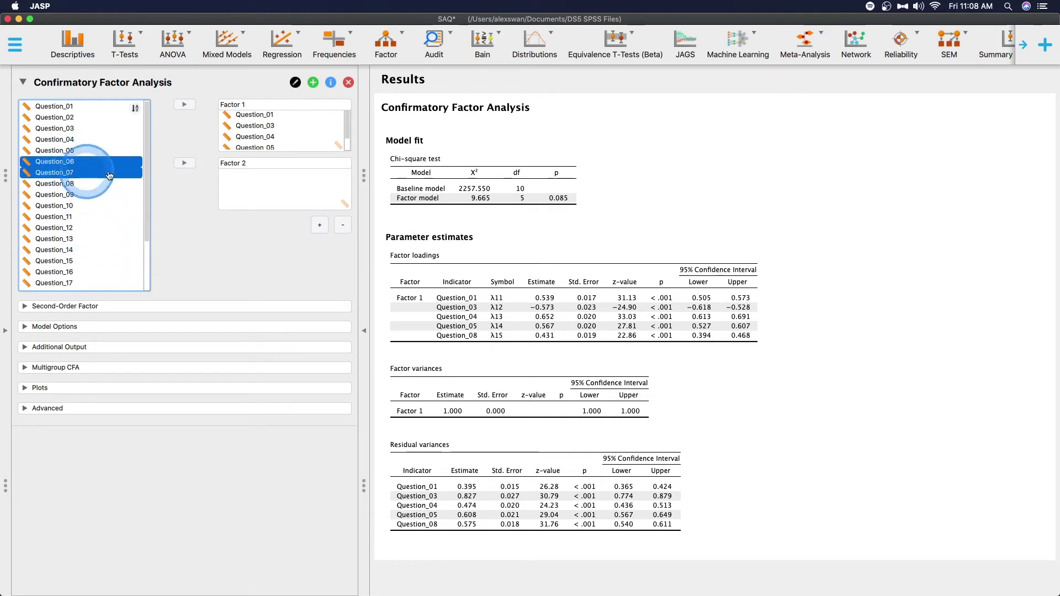
click(183, 162)
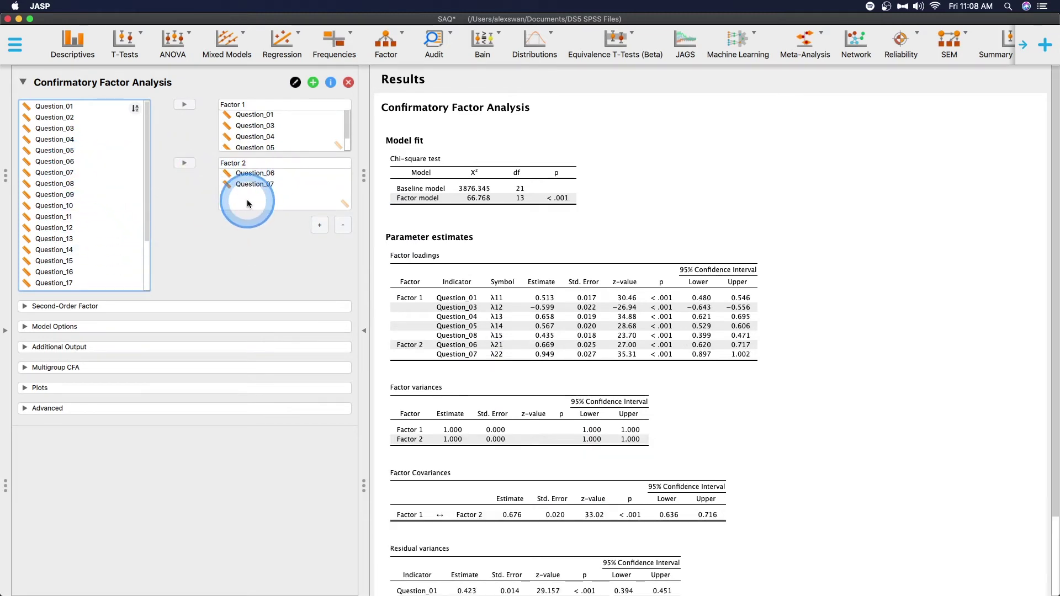
drag(36, 147, 162, 167)
click(206, 327)
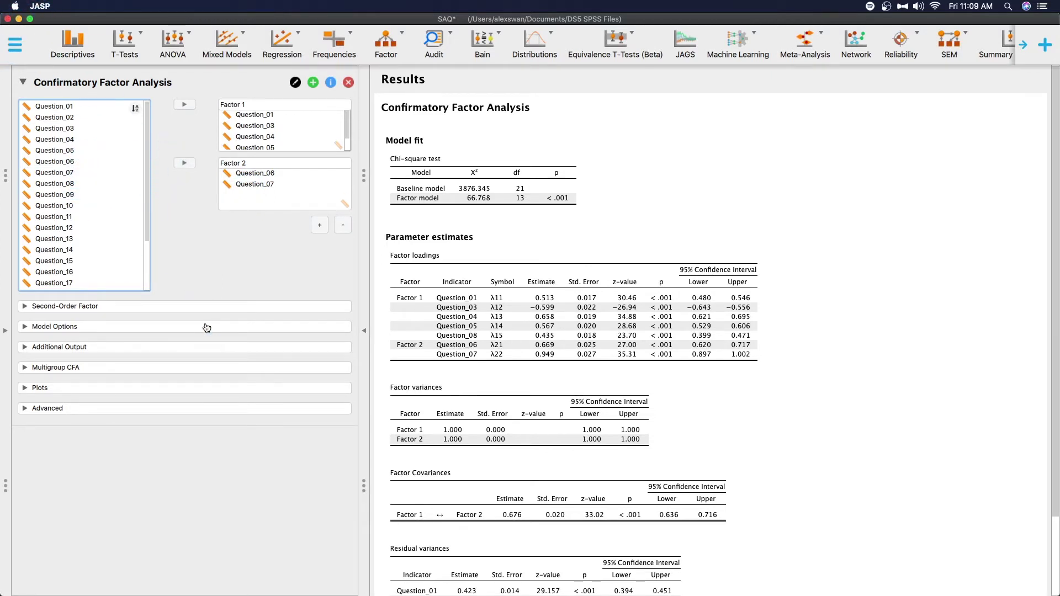
drag(220, 343, 338, 231)
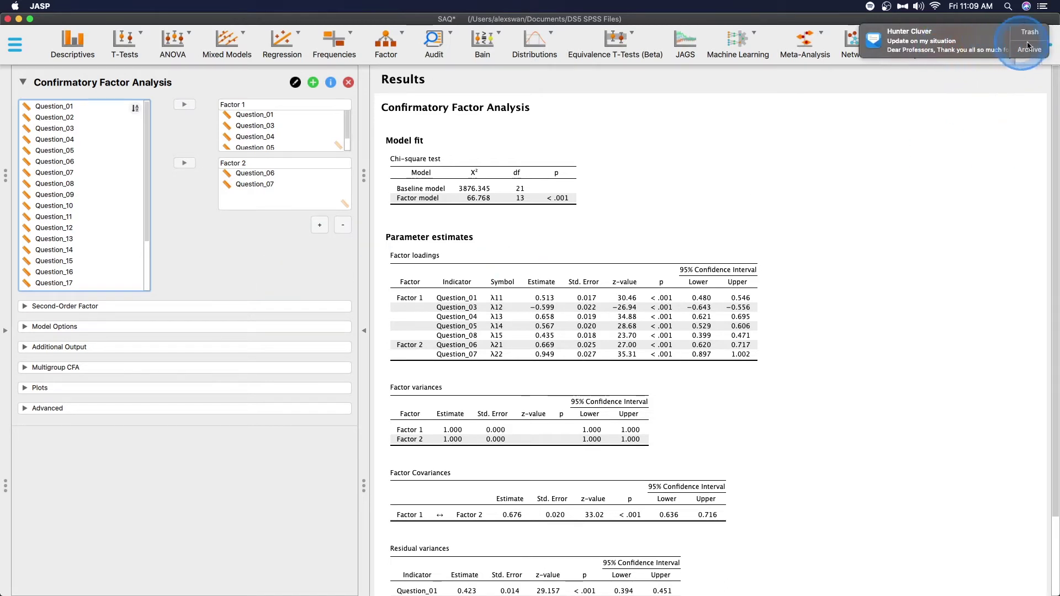
click(878, 30)
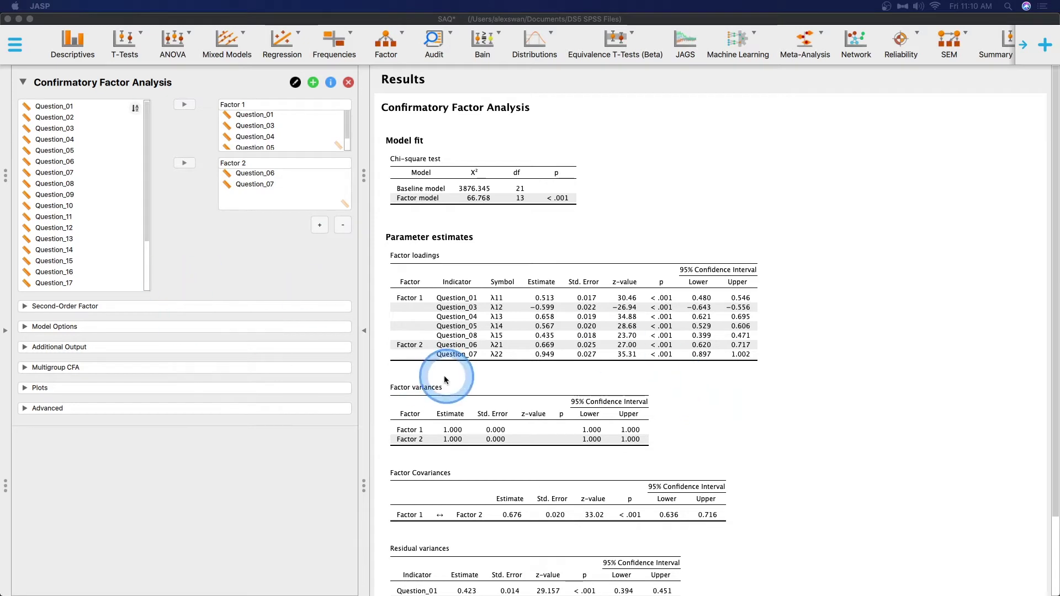
click(98, 309)
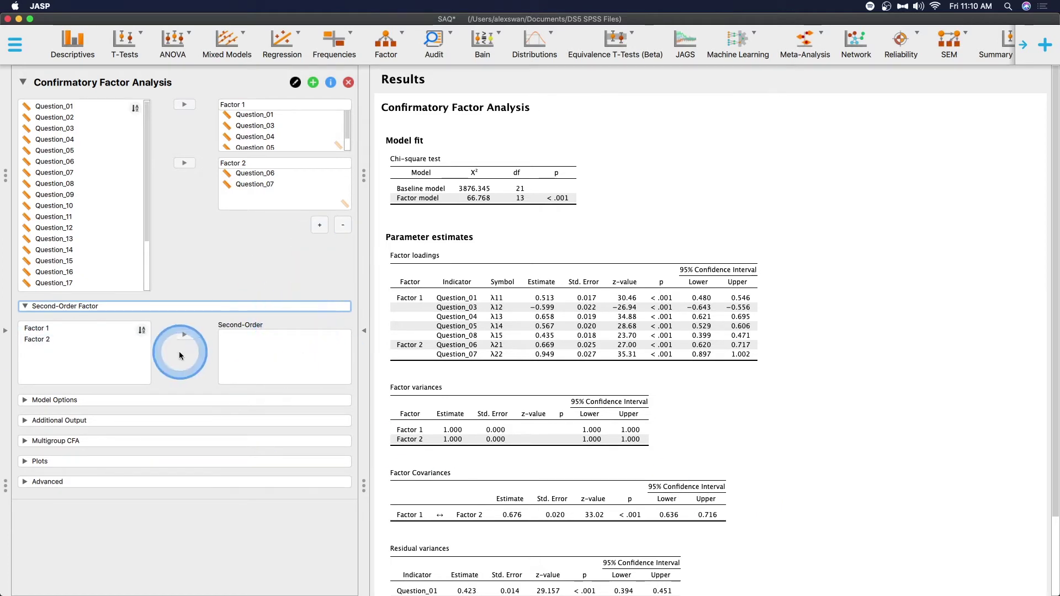
click(57, 330)
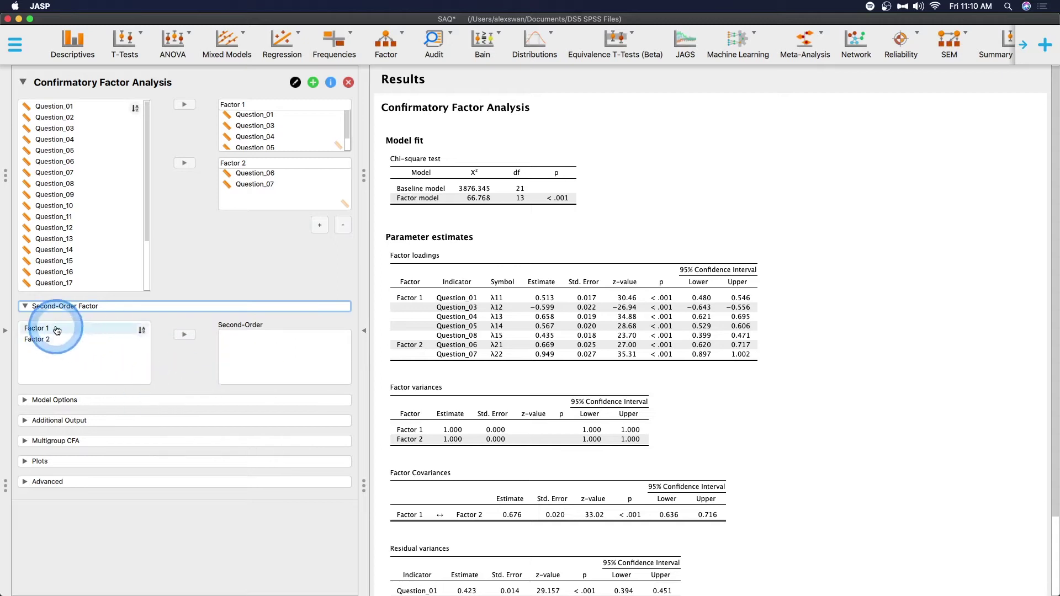
click(30, 309)
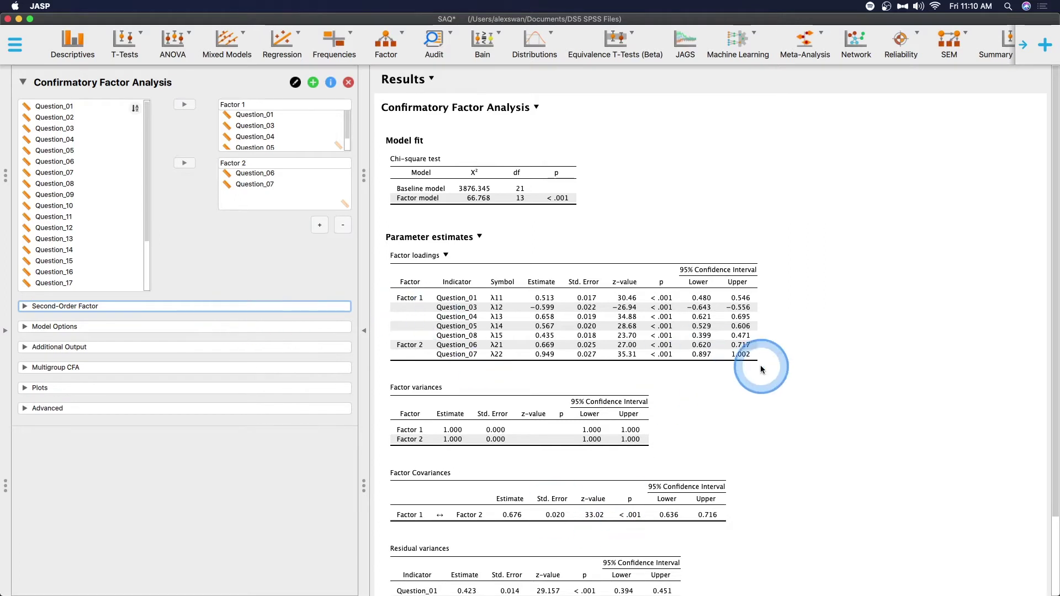
click(114, 327)
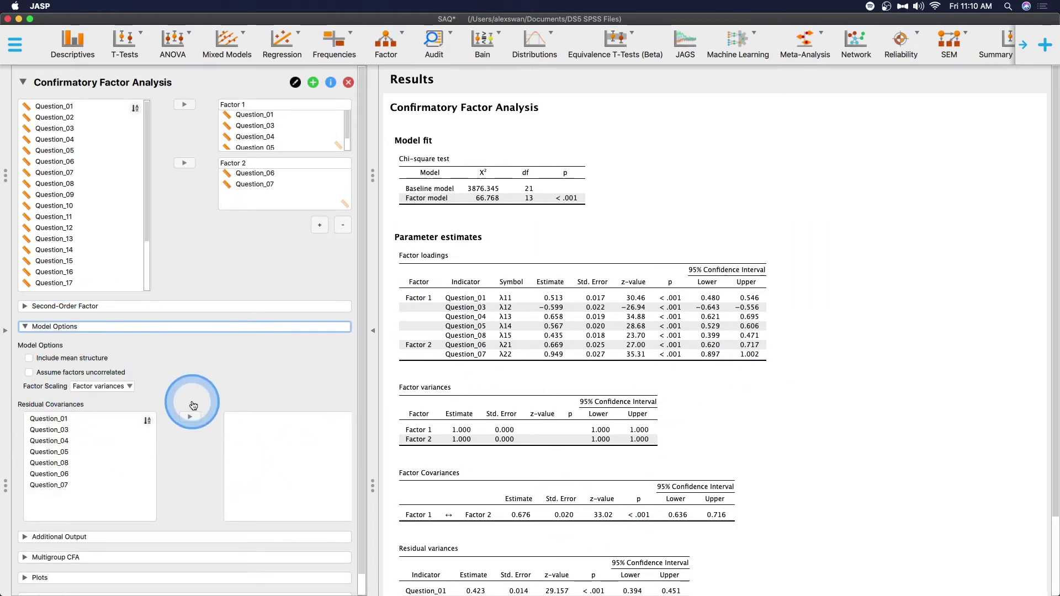
click(113, 388)
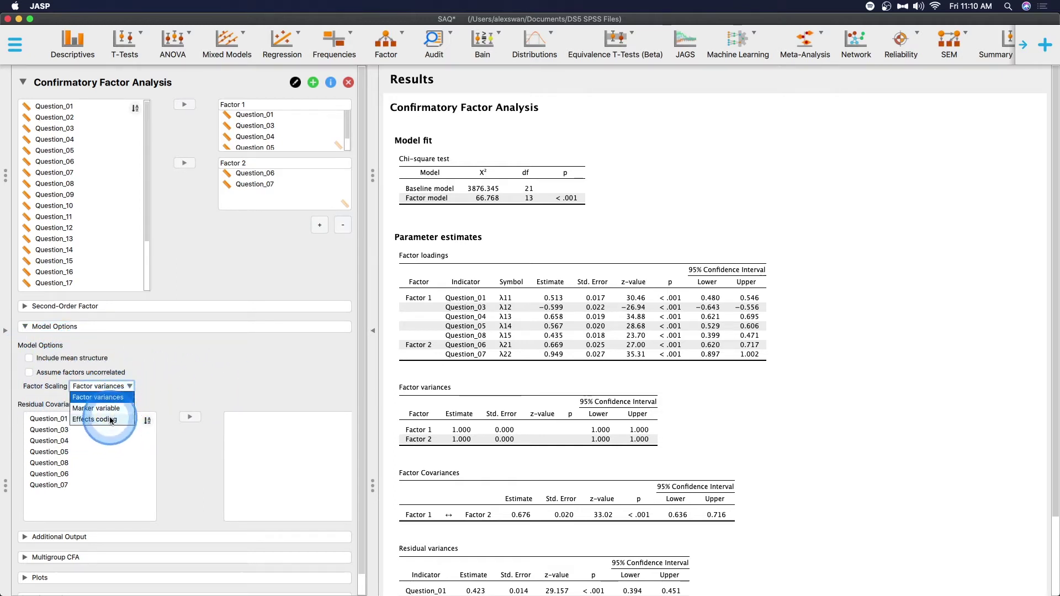
click(113, 397)
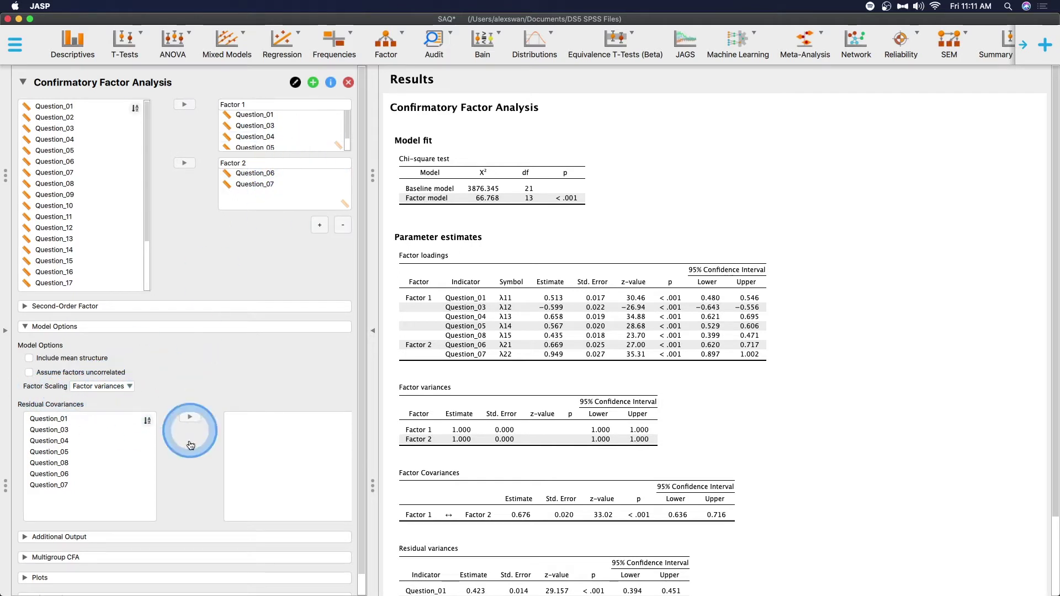
click(166, 327)
Turn on additional fit measures, R-squared and lavaan syntax under Additional Output
click(149, 348)
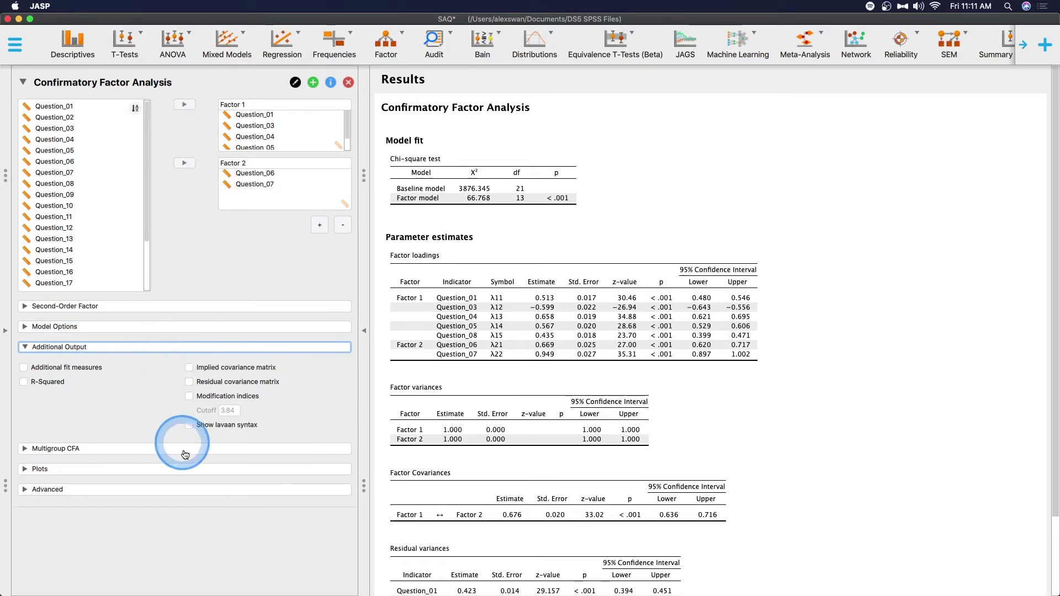
click(76, 368)
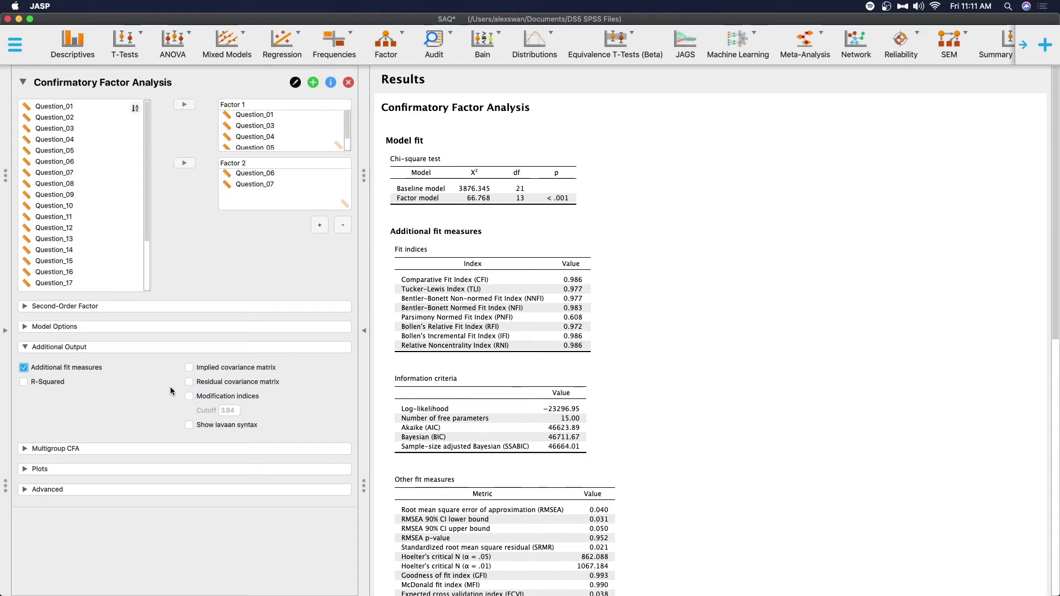
click(25, 383)
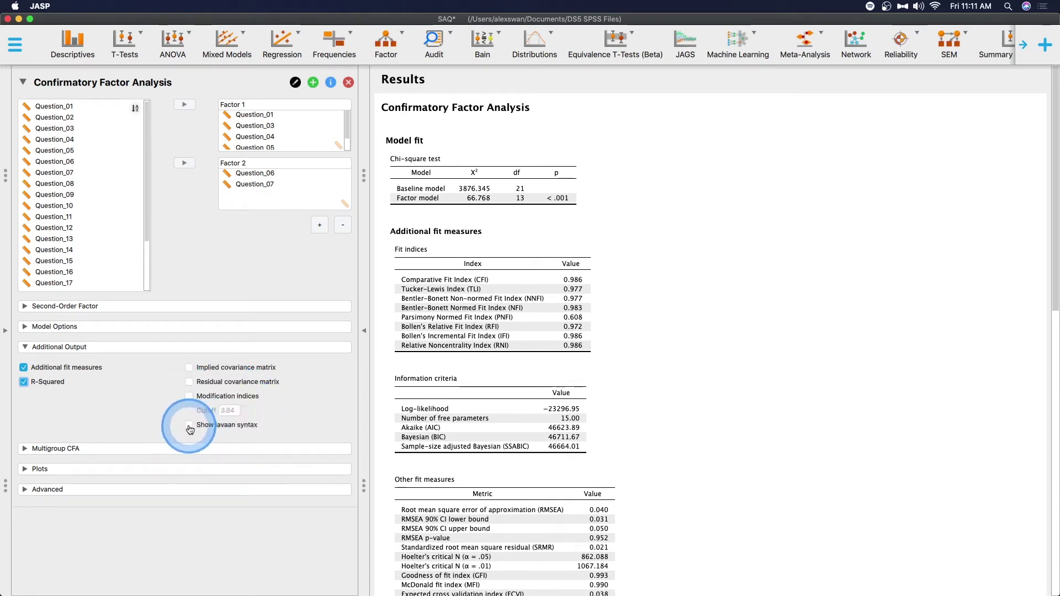
click(224, 427)
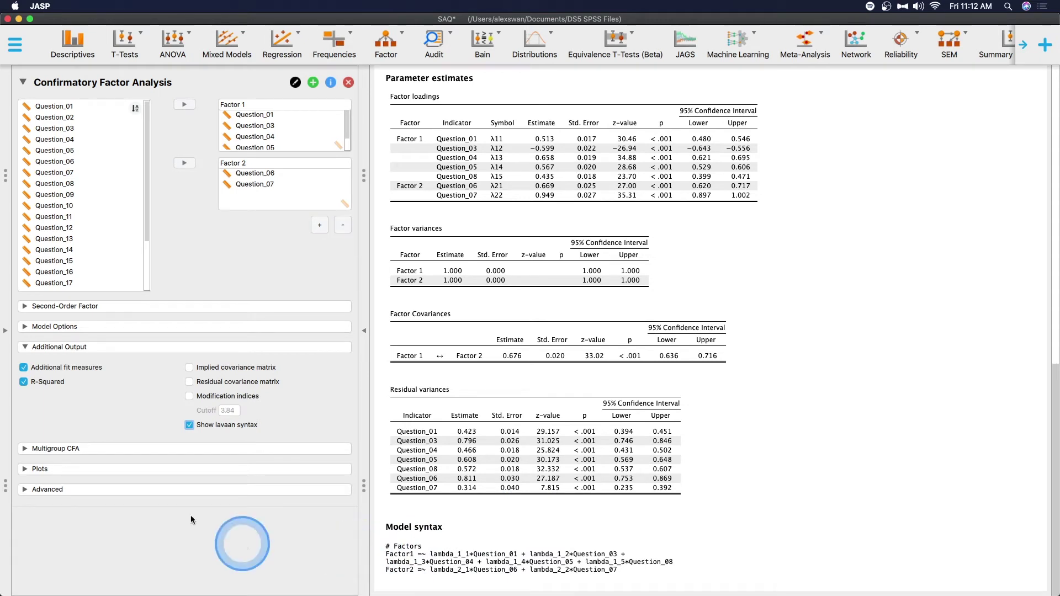
Add a misfit plot and a model plot with parameter values shown
click(58, 348)
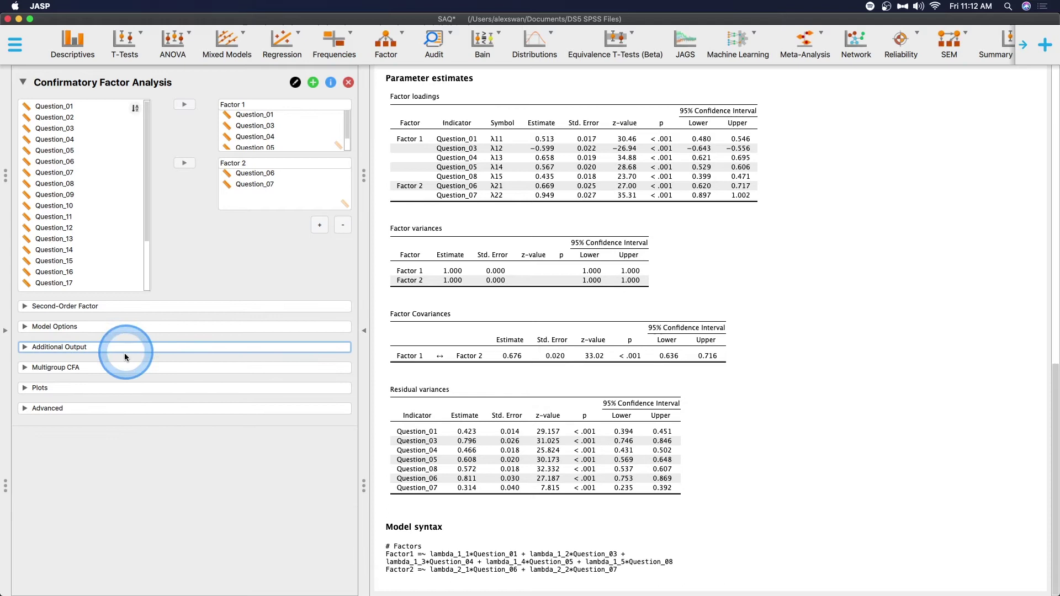
click(210, 367)
click(45, 369)
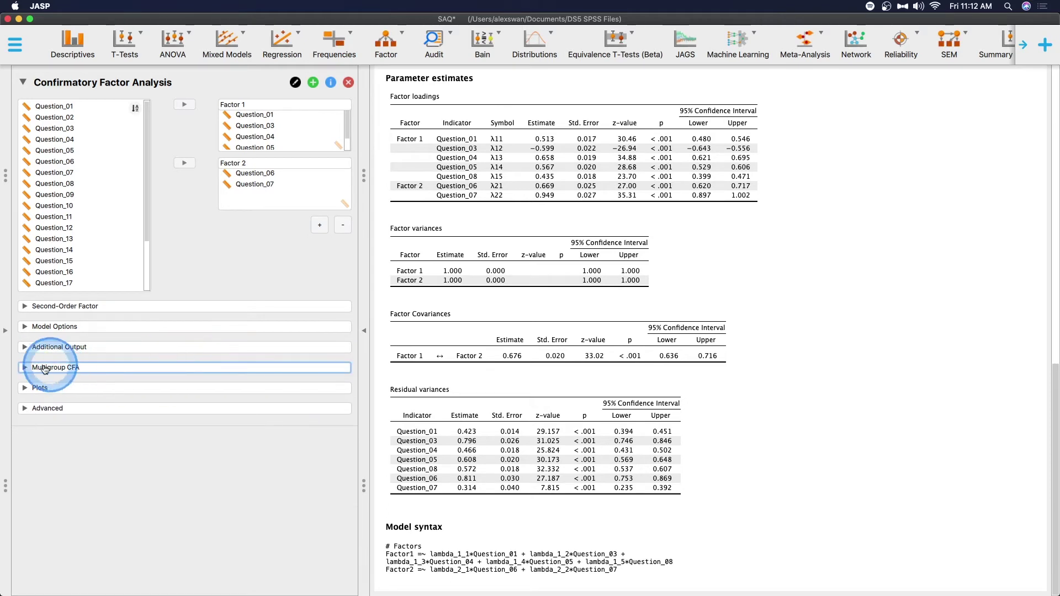
click(40, 387)
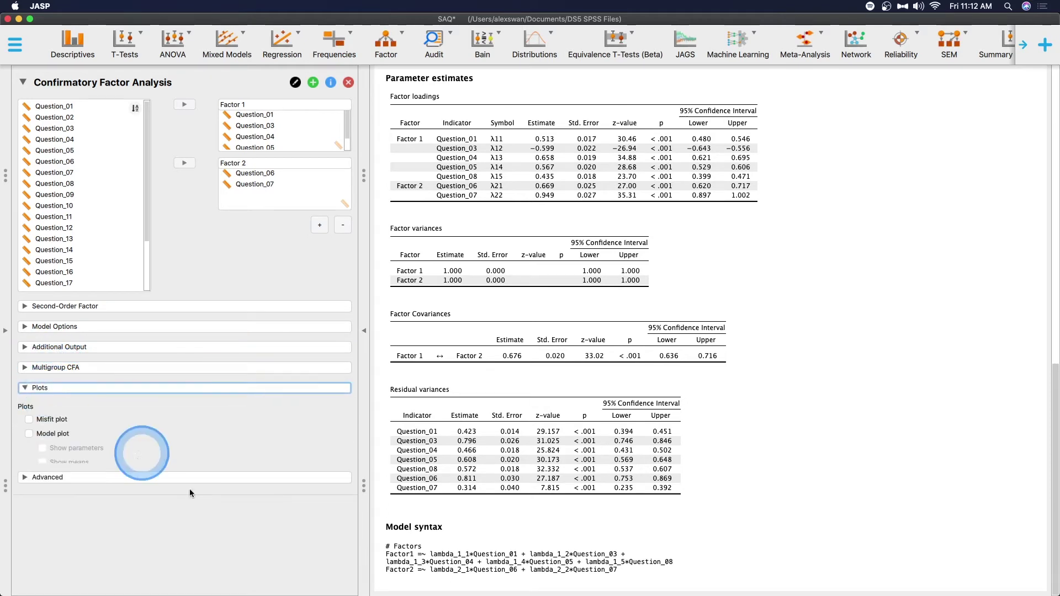
click(42, 420)
click(31, 435)
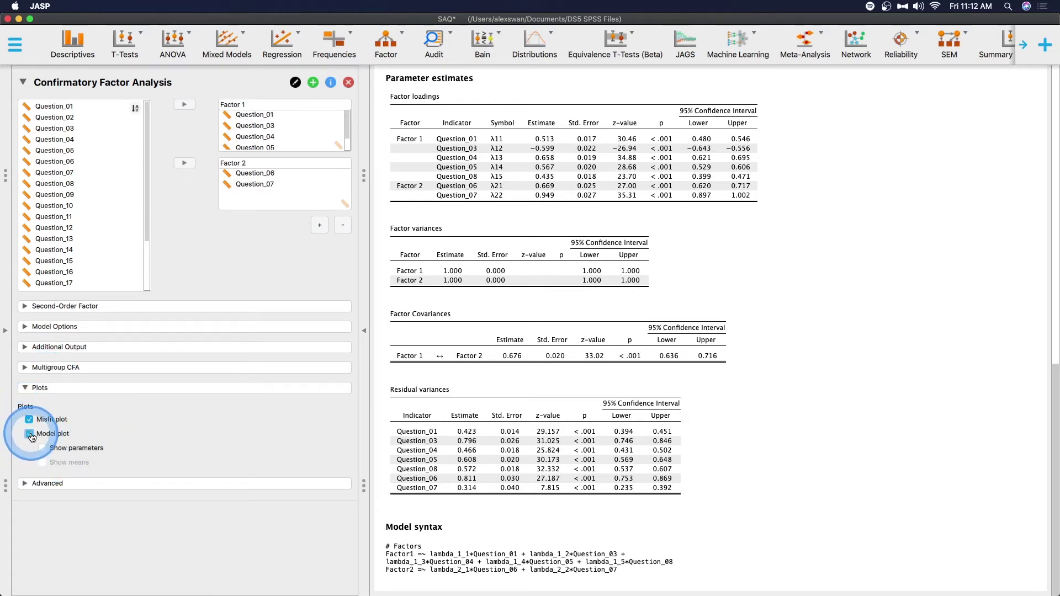
click(62, 448)
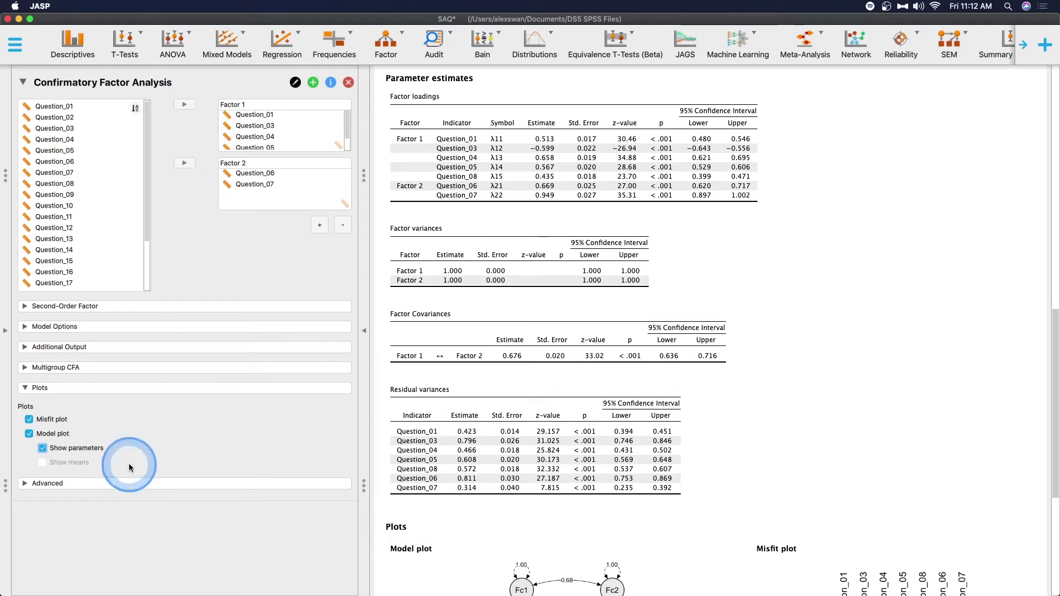
click(47, 387)
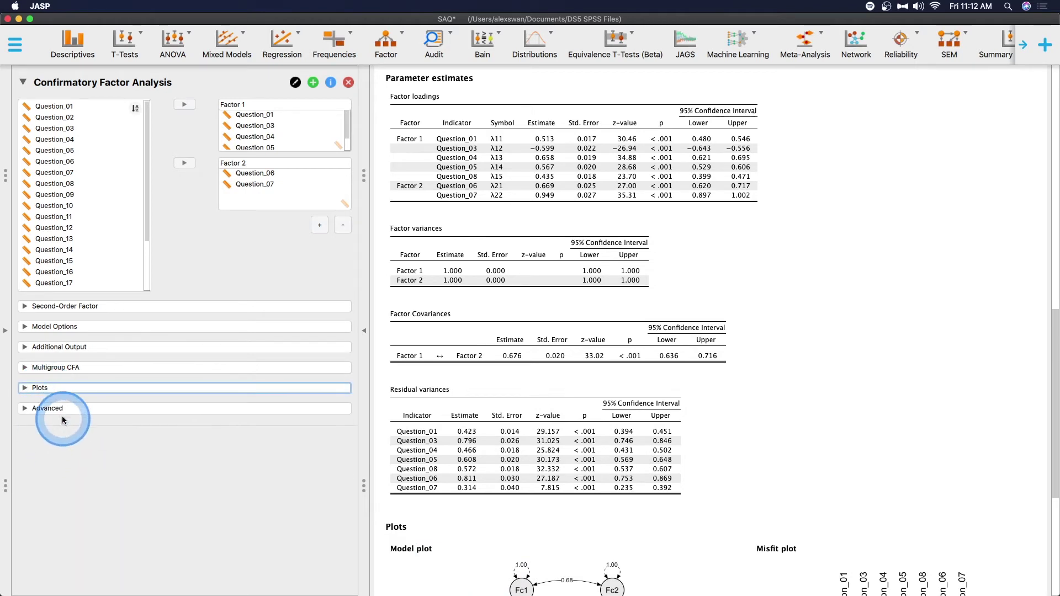
click(62, 412)
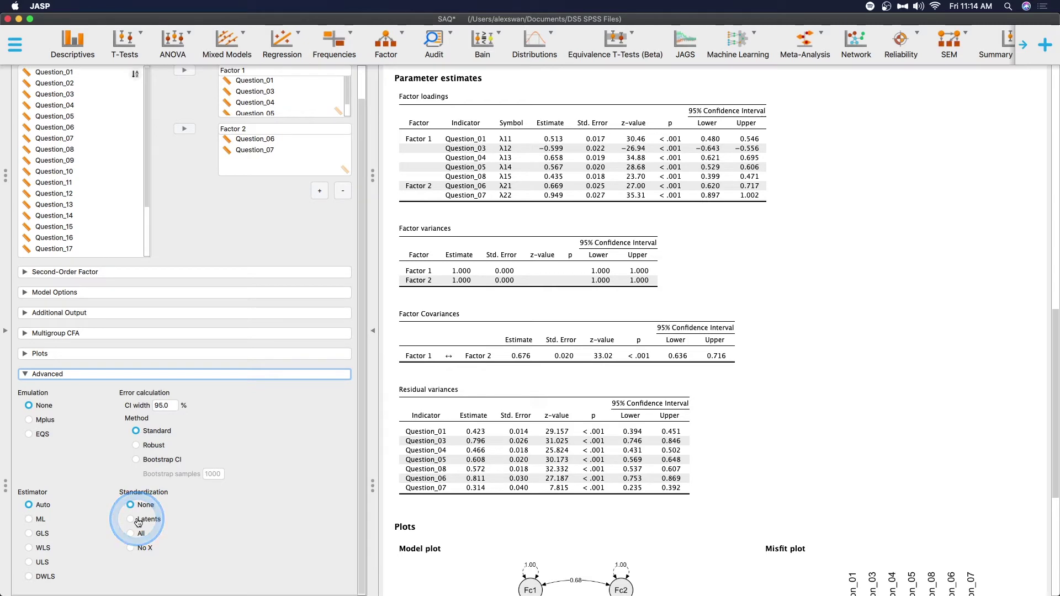
click(63, 375)
scroll(773, 469, up, 4)
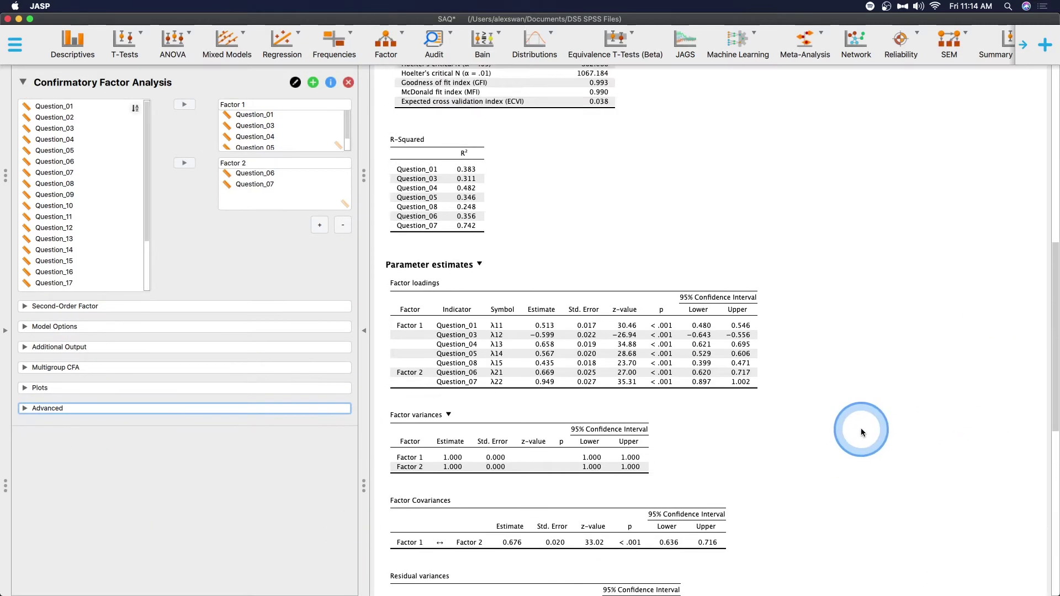
scroll(850, 434, up, 10)
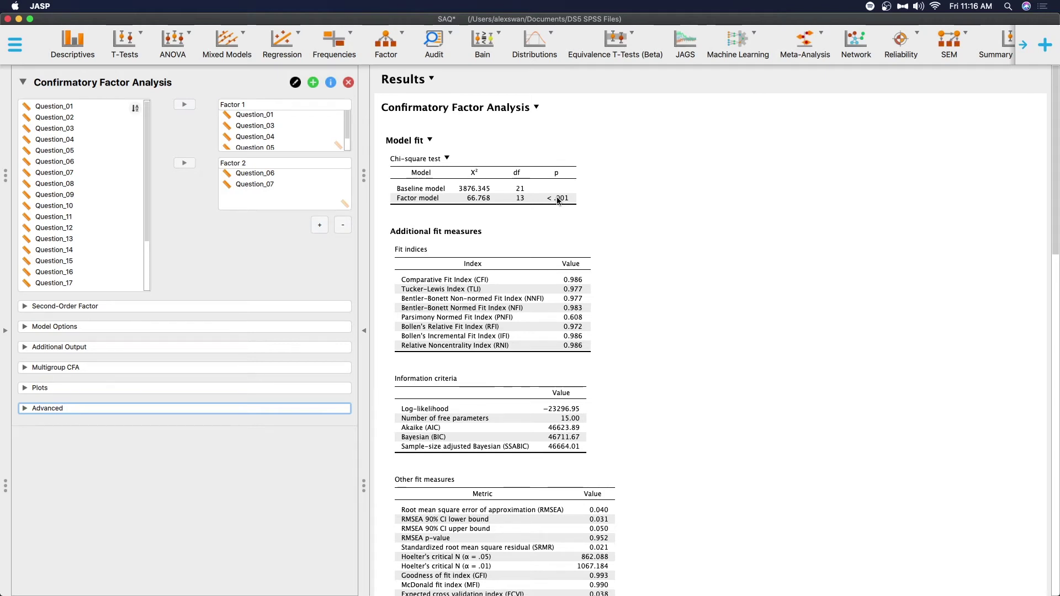
click(476, 239)
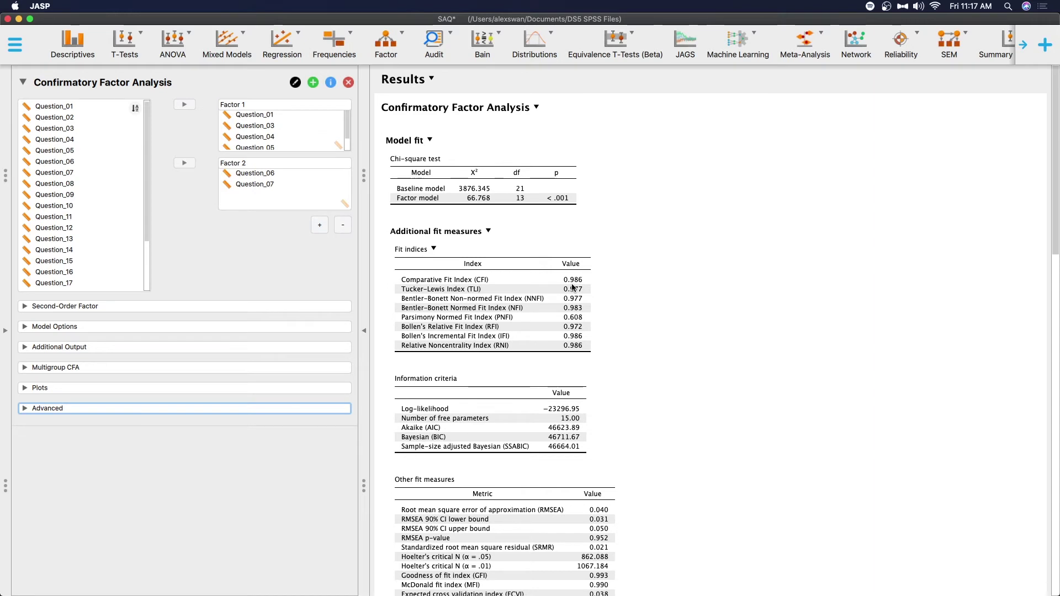
click(597, 281)
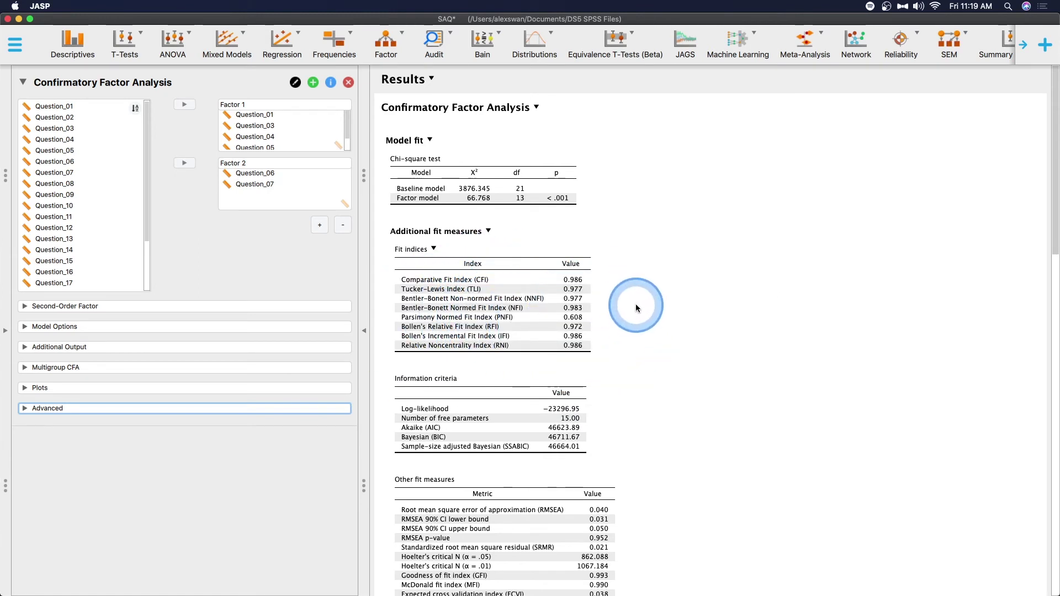
scroll(634, 308, down, 2)
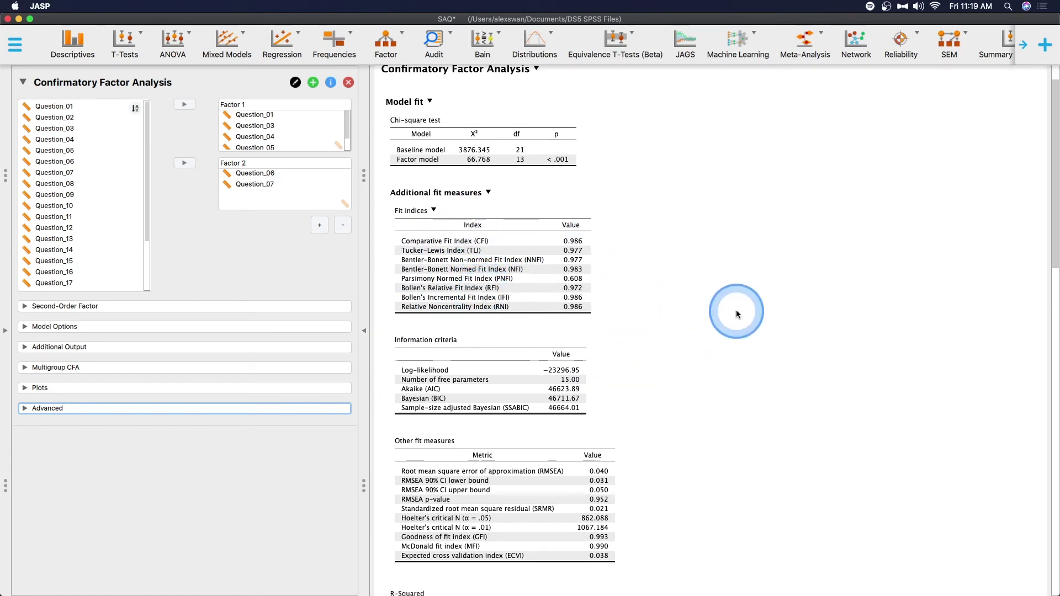
scroll(738, 314, down, 2)
scroll(607, 345, down, 2)
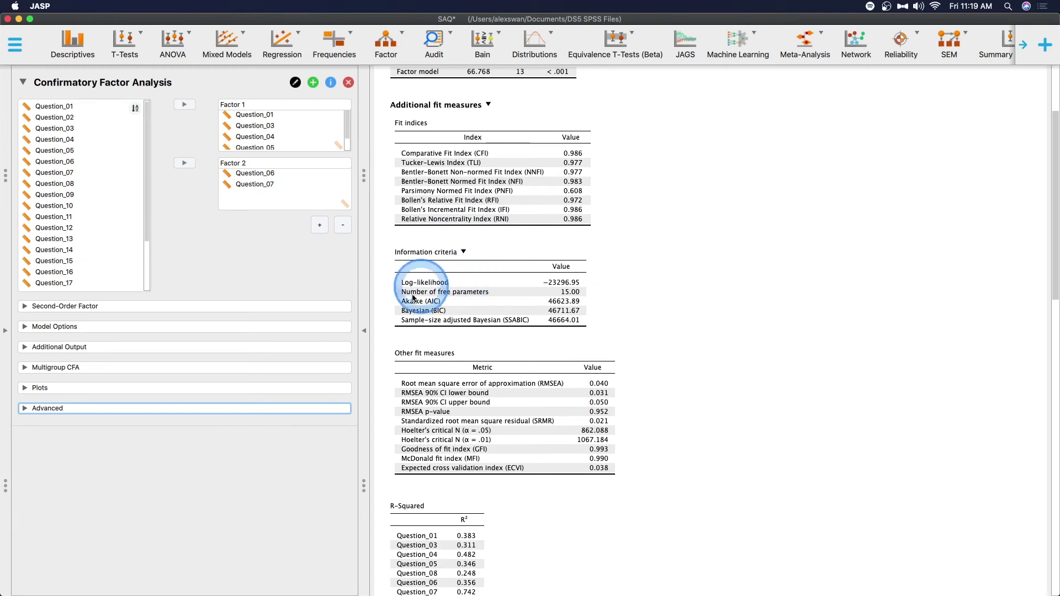
scroll(553, 315, down, 3)
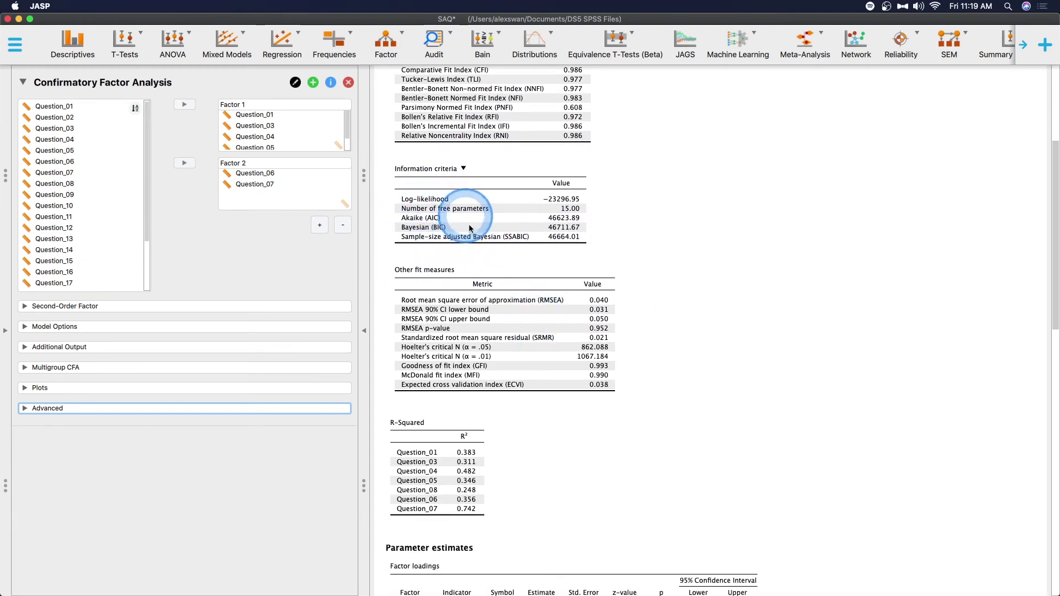
scroll(475, 282, down, 3)
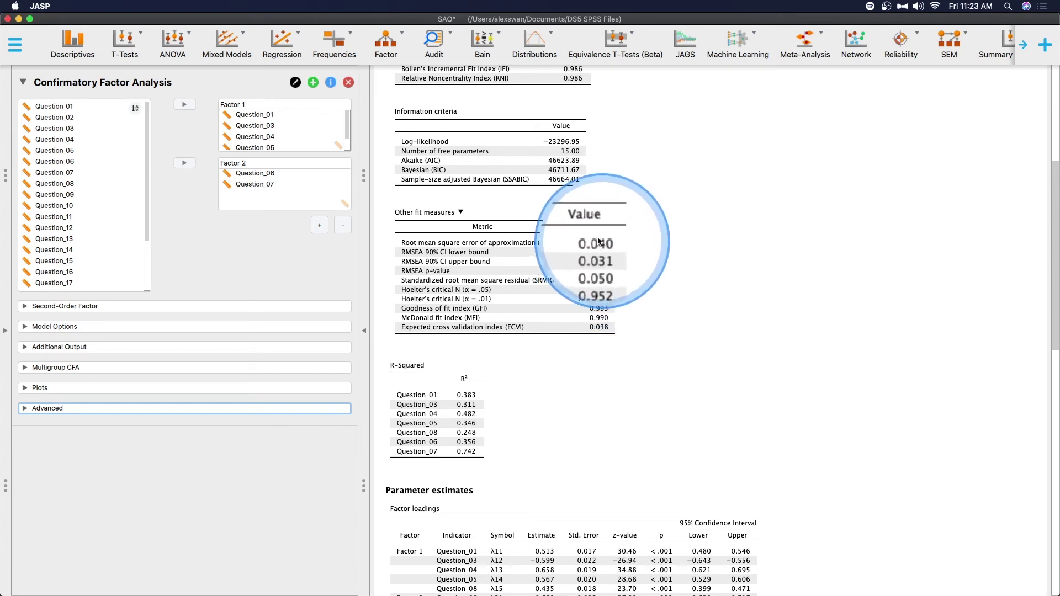
scroll(608, 245, up, 5)
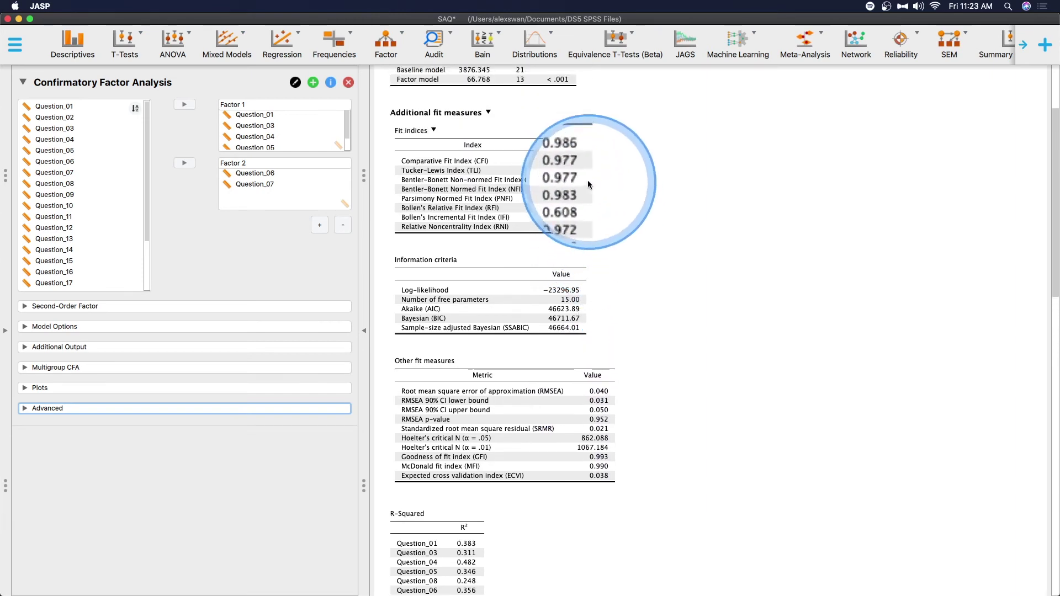
scroll(602, 199, up, 4)
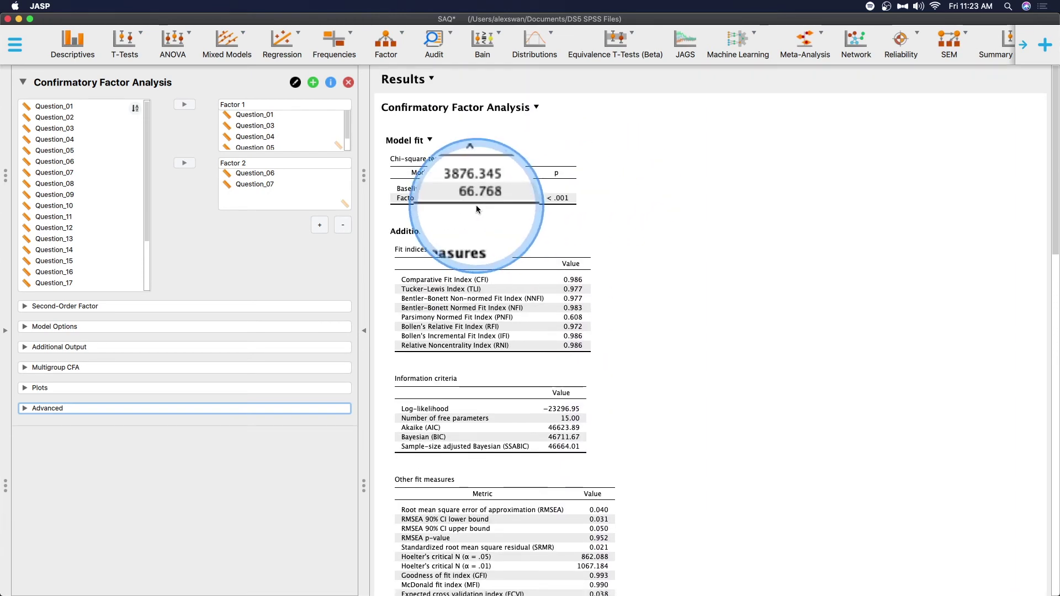
scroll(636, 276, down, 10)
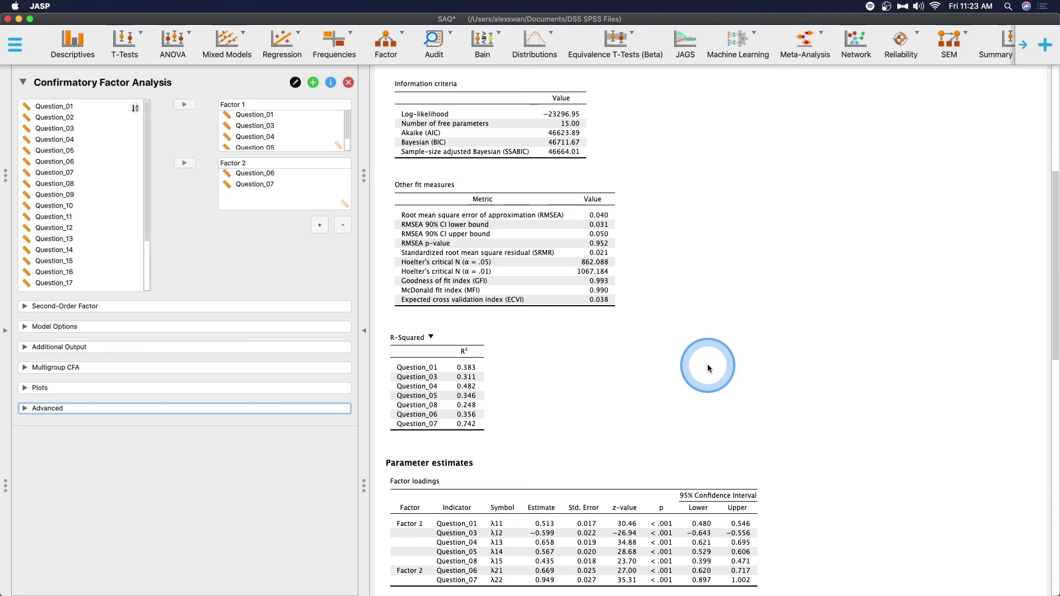
scroll(704, 365, up, 5)
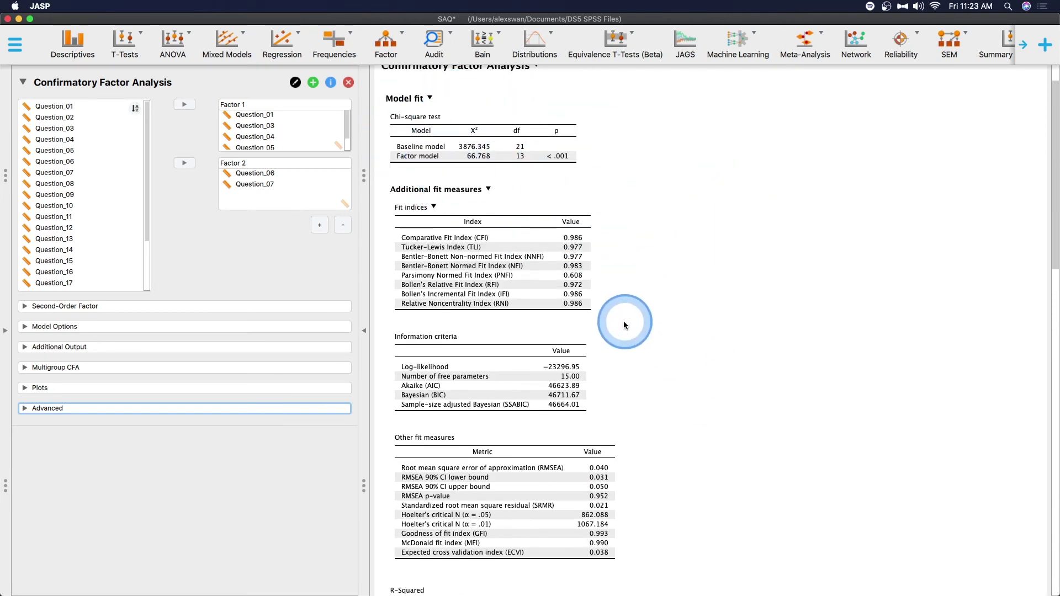
click(540, 459)
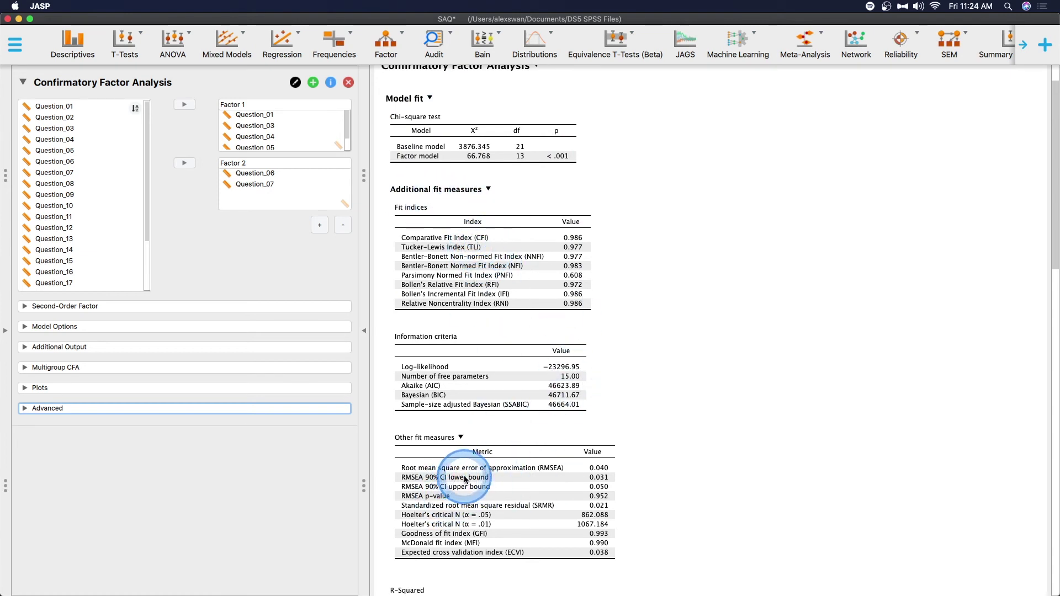
scroll(679, 496, up, 1)
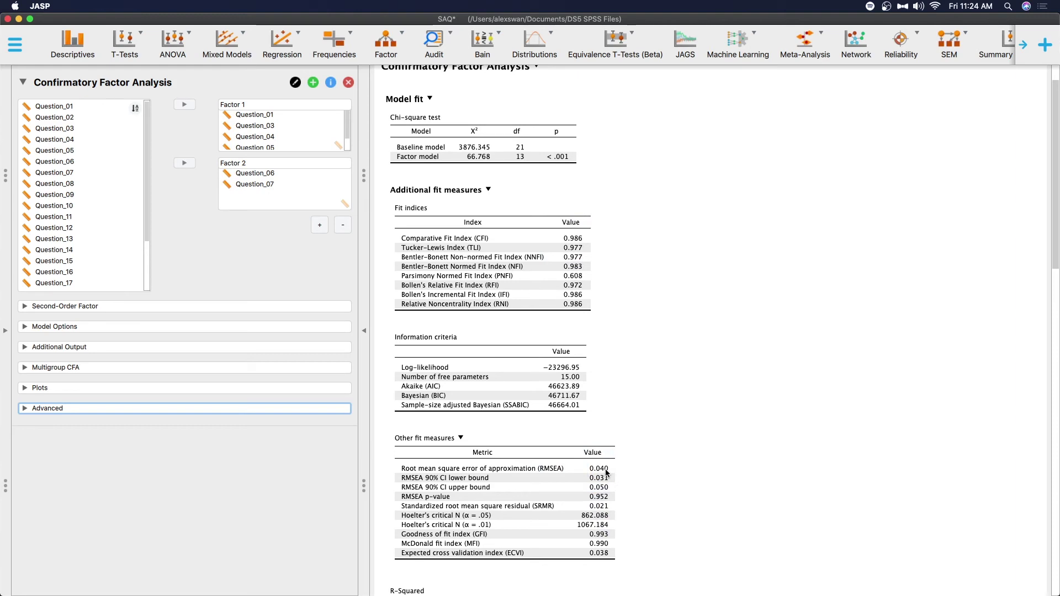
scroll(668, 409, down, 6)
scroll(613, 378, down, 3)
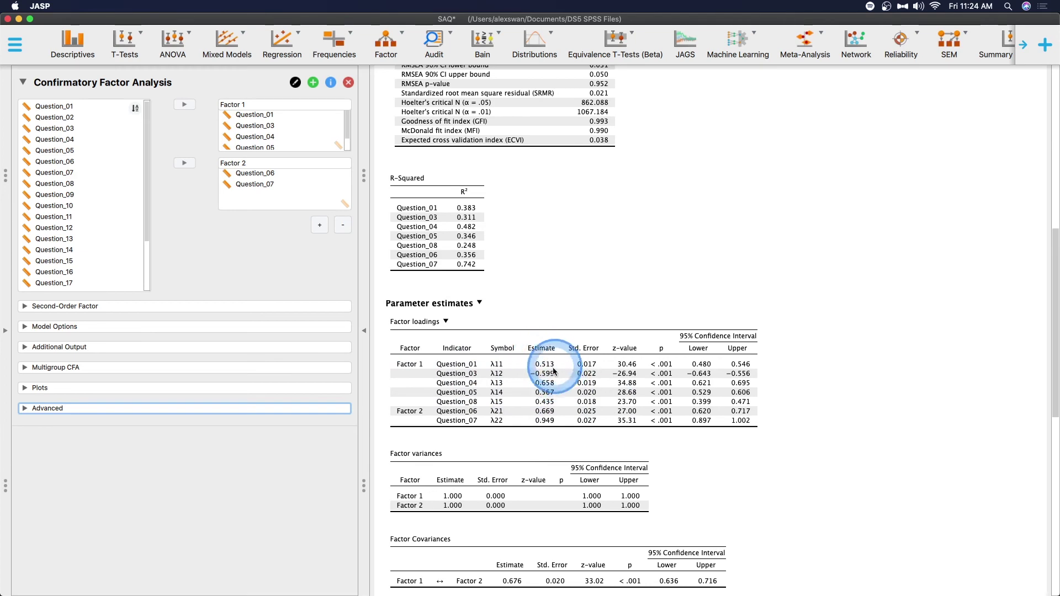
scroll(753, 310, down, 10)
scroll(753, 310, down, 3)
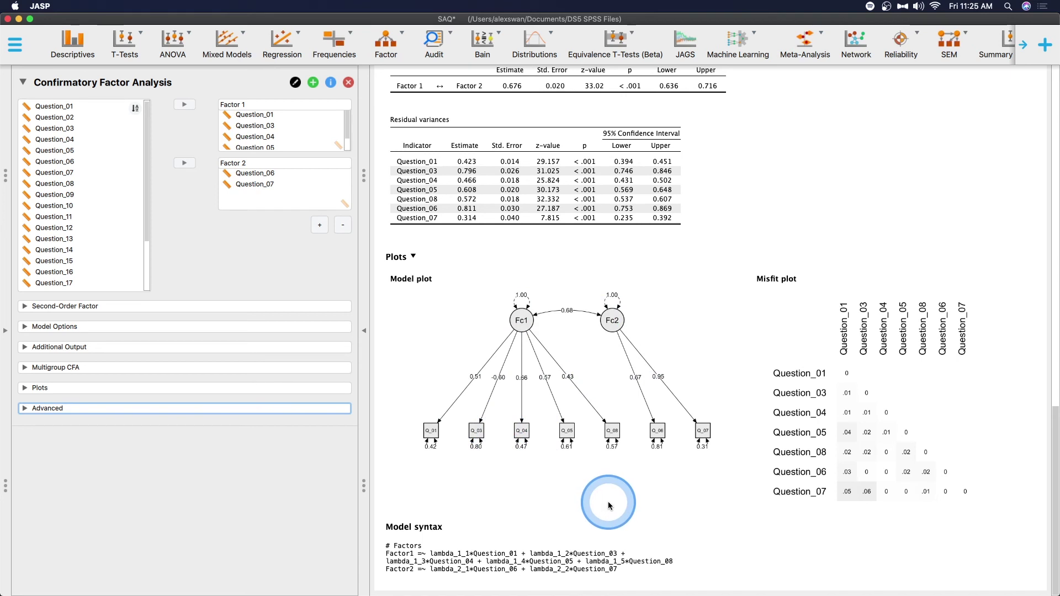
Tick 'Assume factors uncorrelated' in Model Options, refitting to χ²=841.205 on 14 df
click(143, 326)
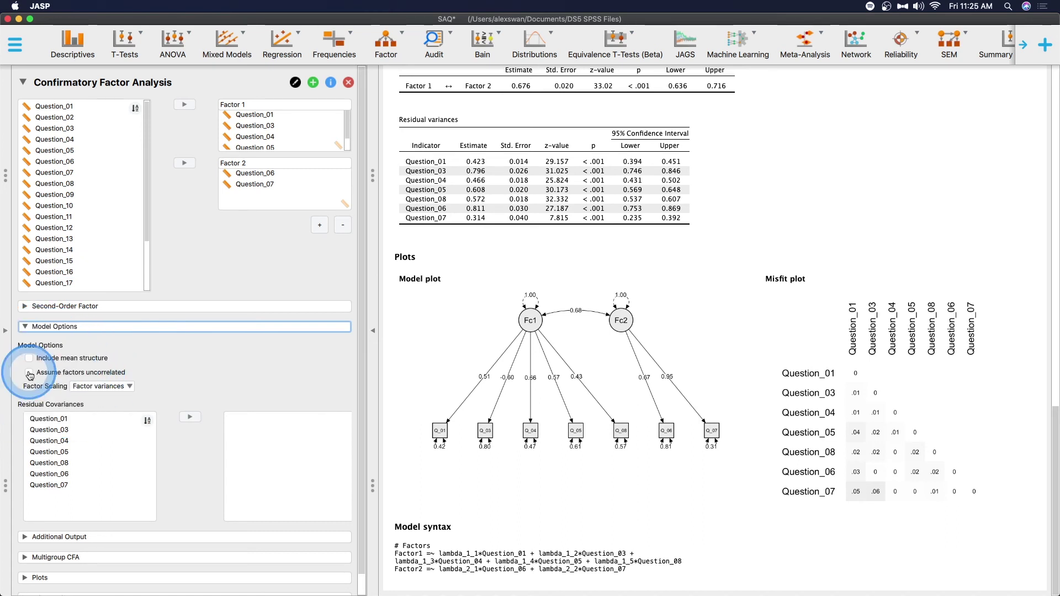
click(29, 373)
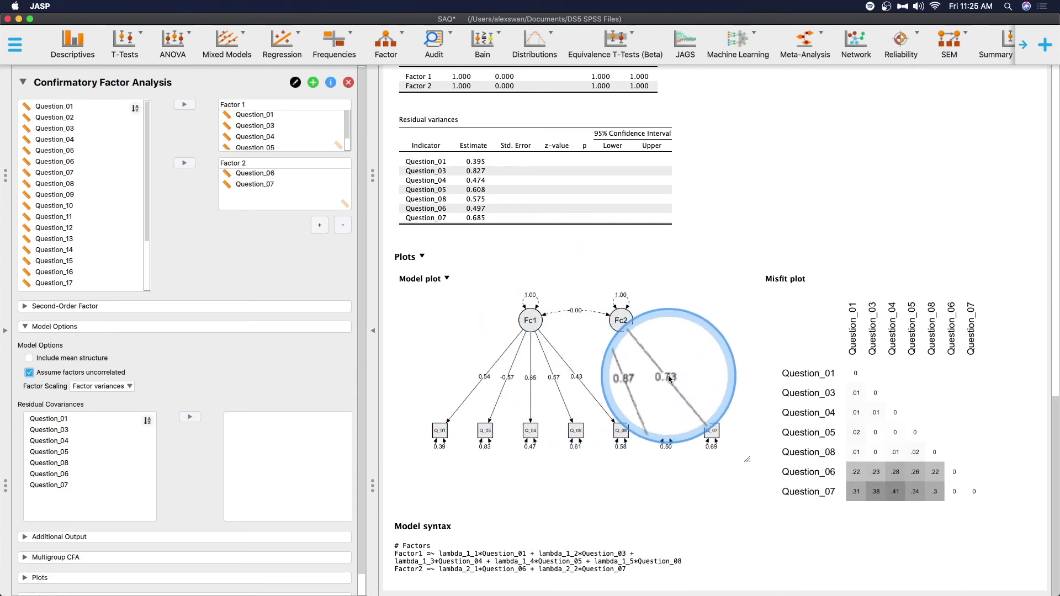
scroll(716, 371, up, 15)
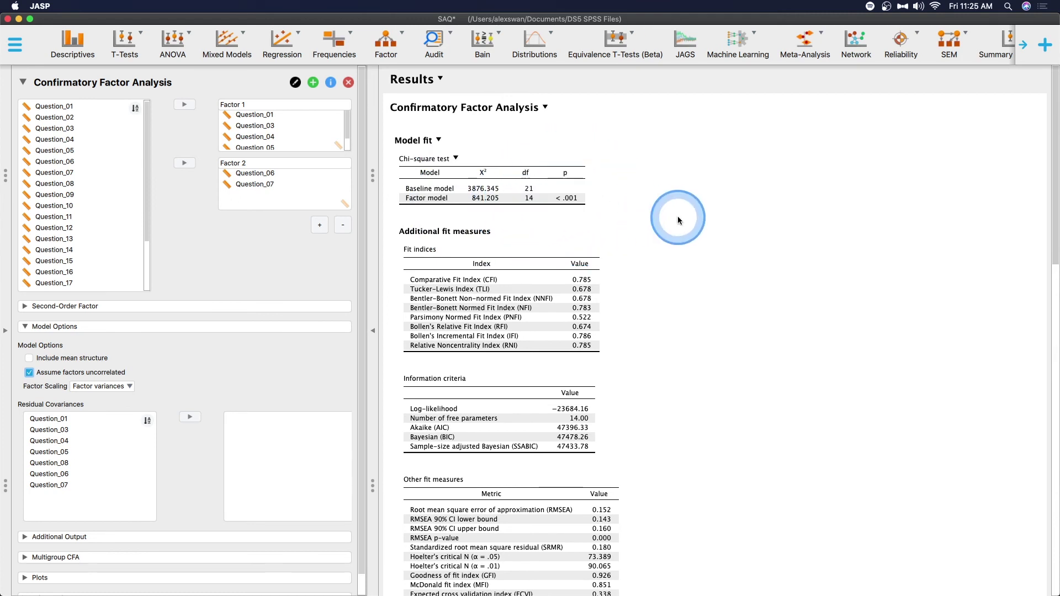
scroll(677, 216, down, 1)
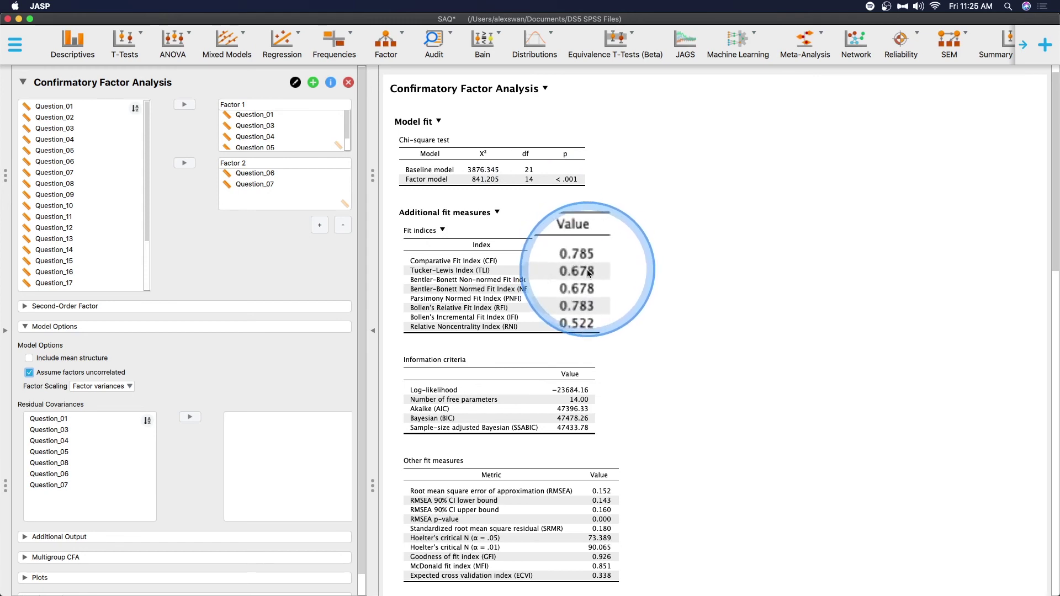
scroll(636, 265, down, 5)
scroll(636, 268, up, 3)
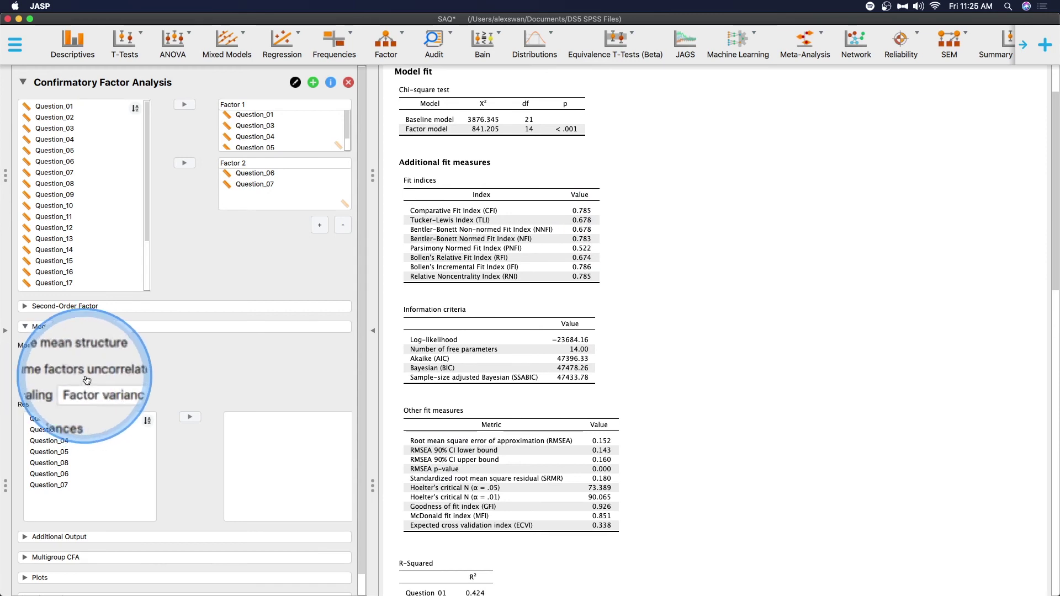
scroll(596, 359, down, 4)
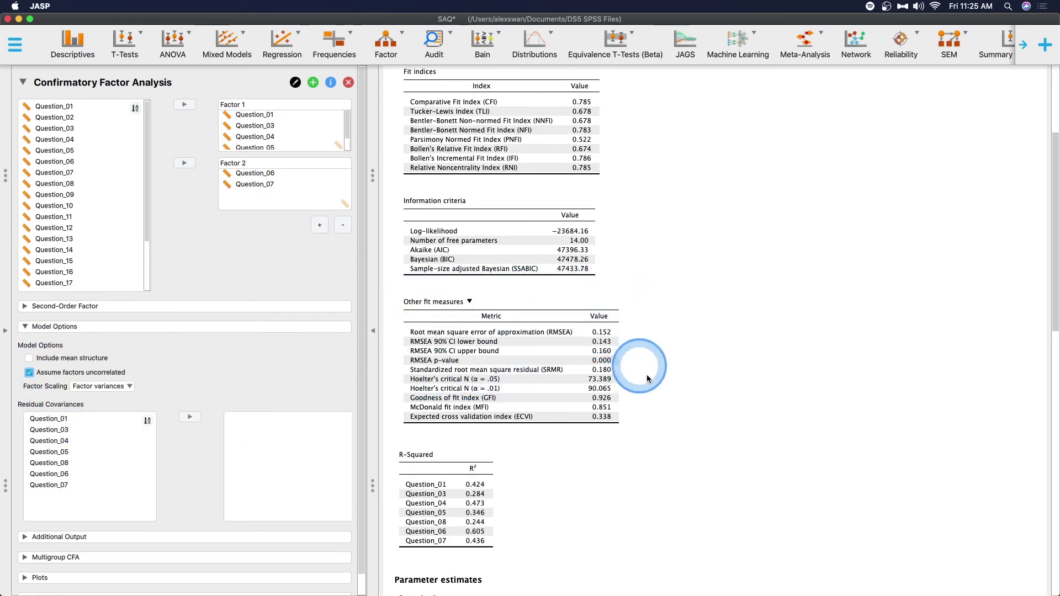
scroll(652, 392, down, 13)
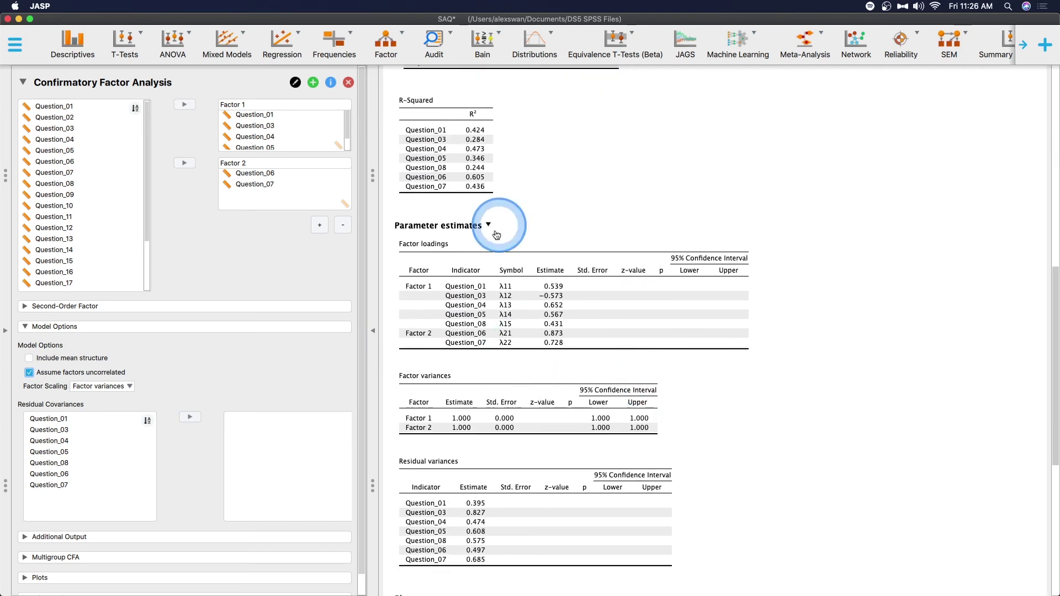
scroll(641, 278, up, 6)
scroll(641, 280, up, 1)
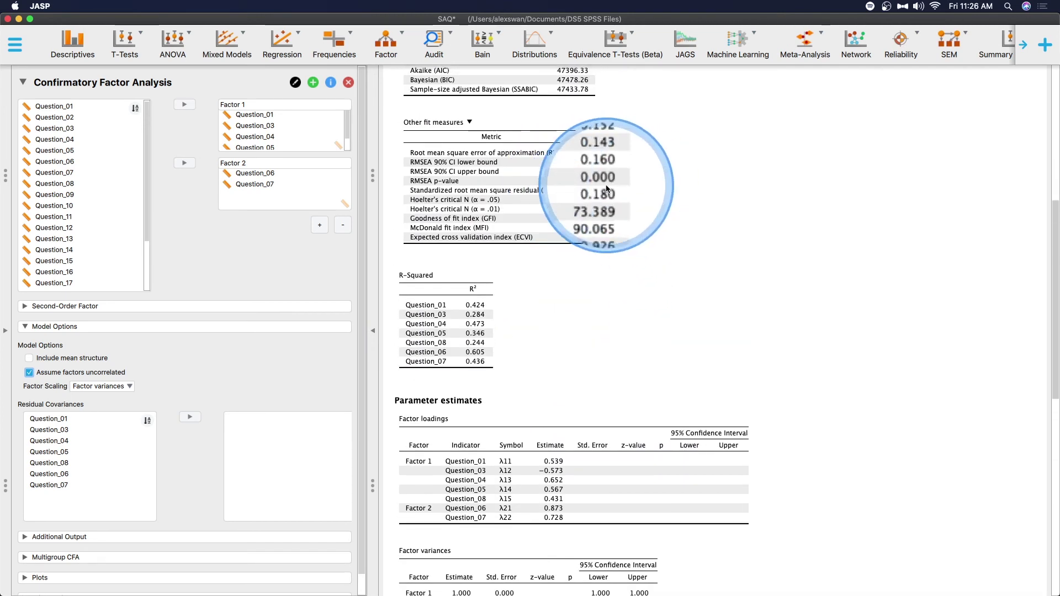
scroll(615, 191, up, 2)
scroll(610, 276, down, 11)
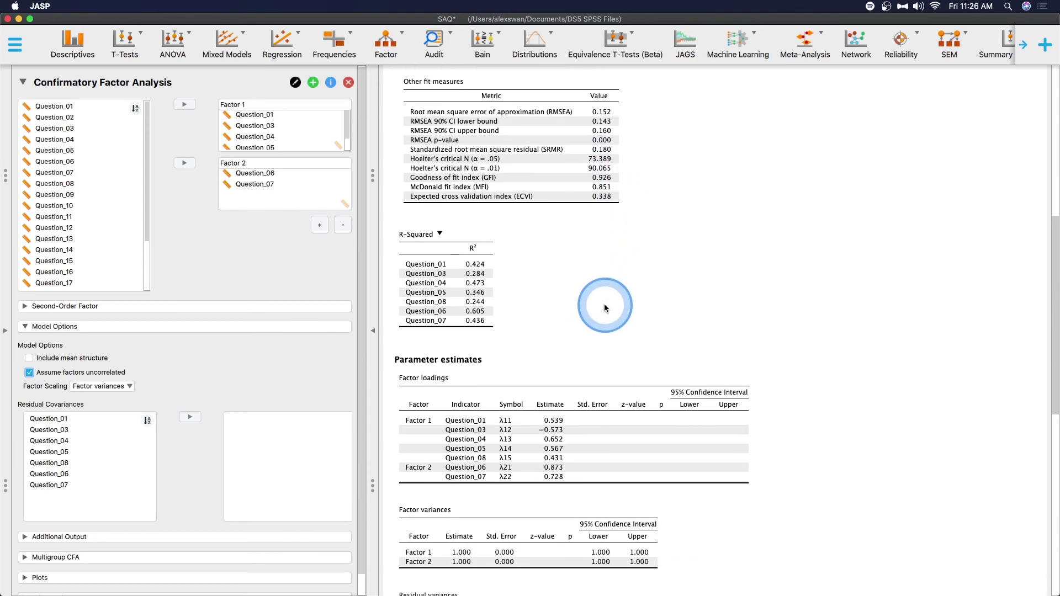
Untick 'Assume factors uncorrelated' and select Question_06 in the Factor 2 box
scroll(580, 407, down, 4)
click(29, 372)
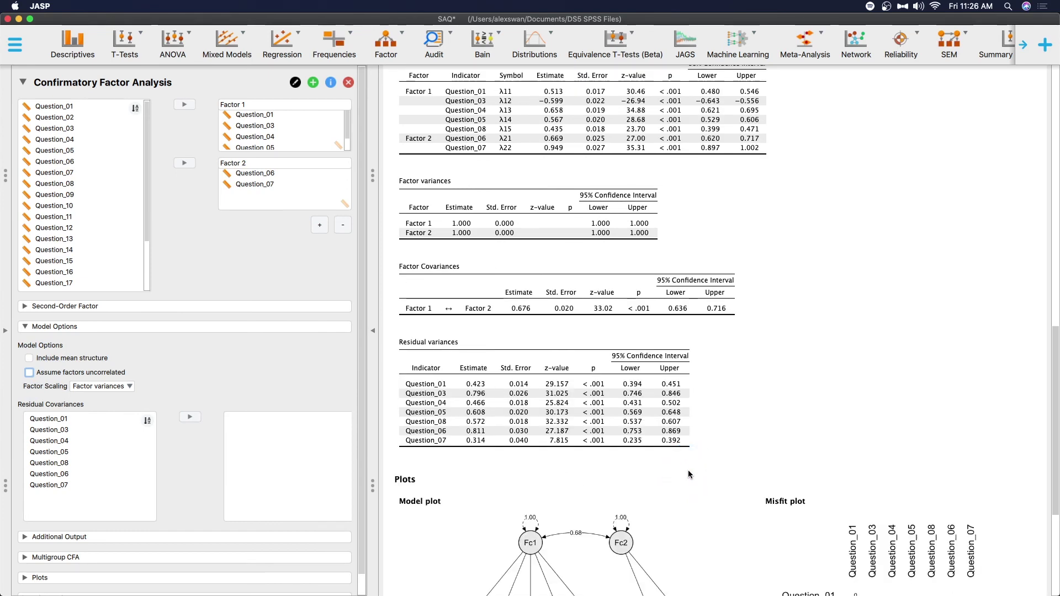
scroll(625, 318, down, 8)
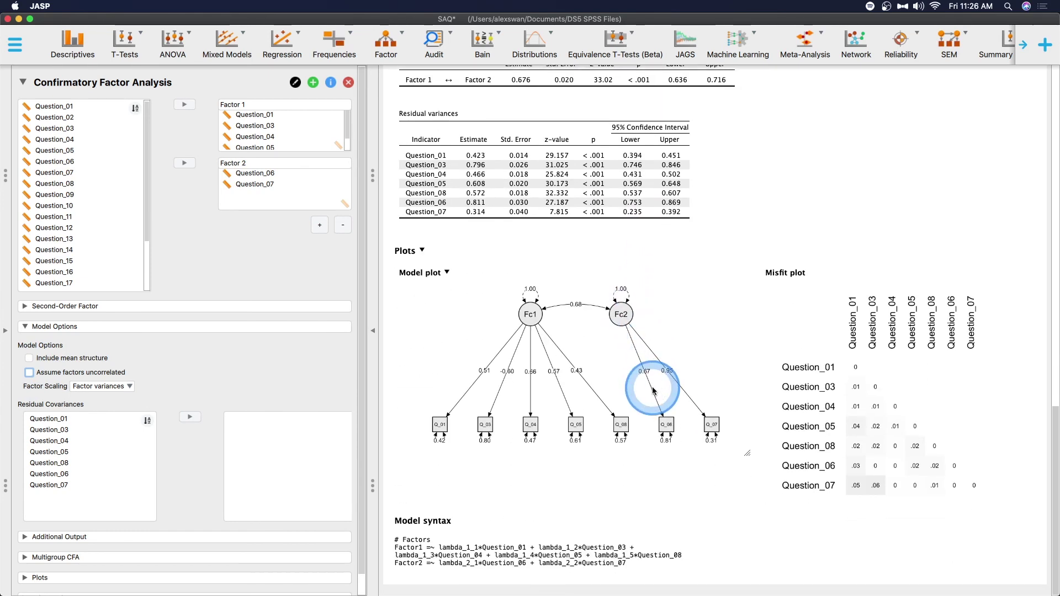
click(255, 174)
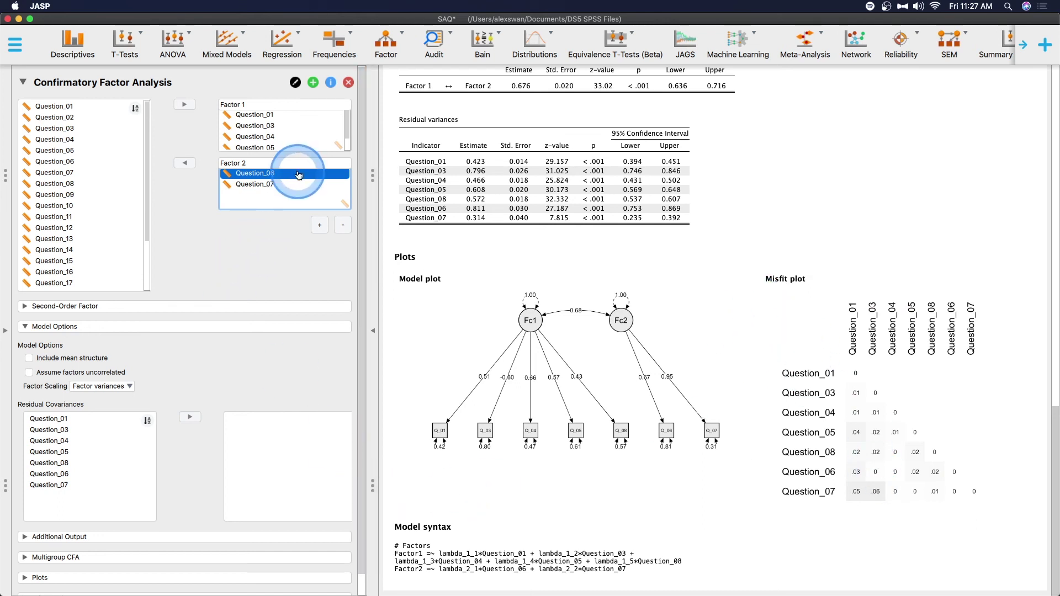
Remove Factor 2 and load Question_01 through Question_08 onto Factor 1
click(343, 225)
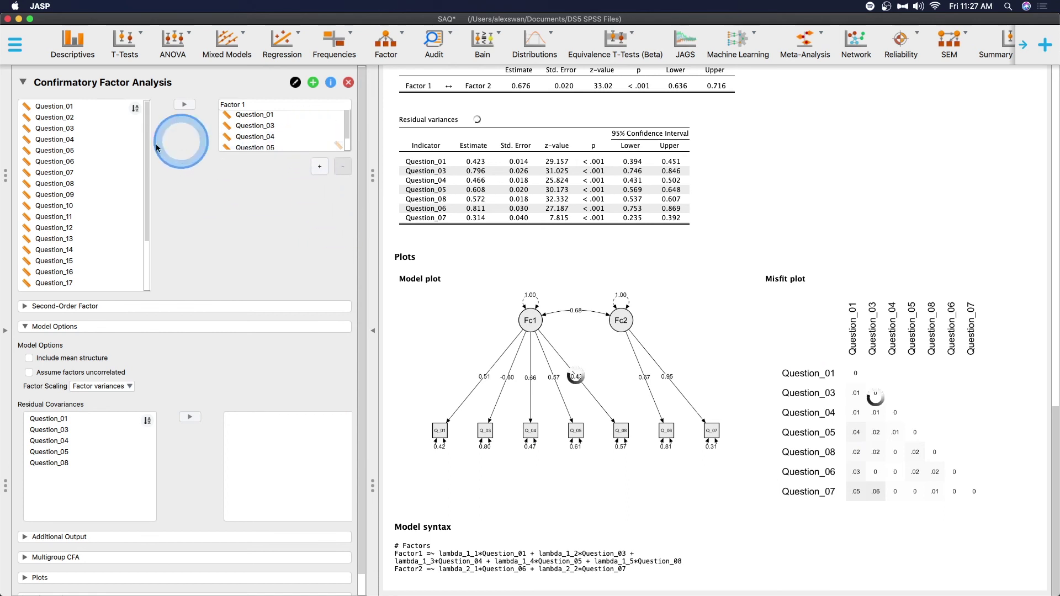
click(67, 107)
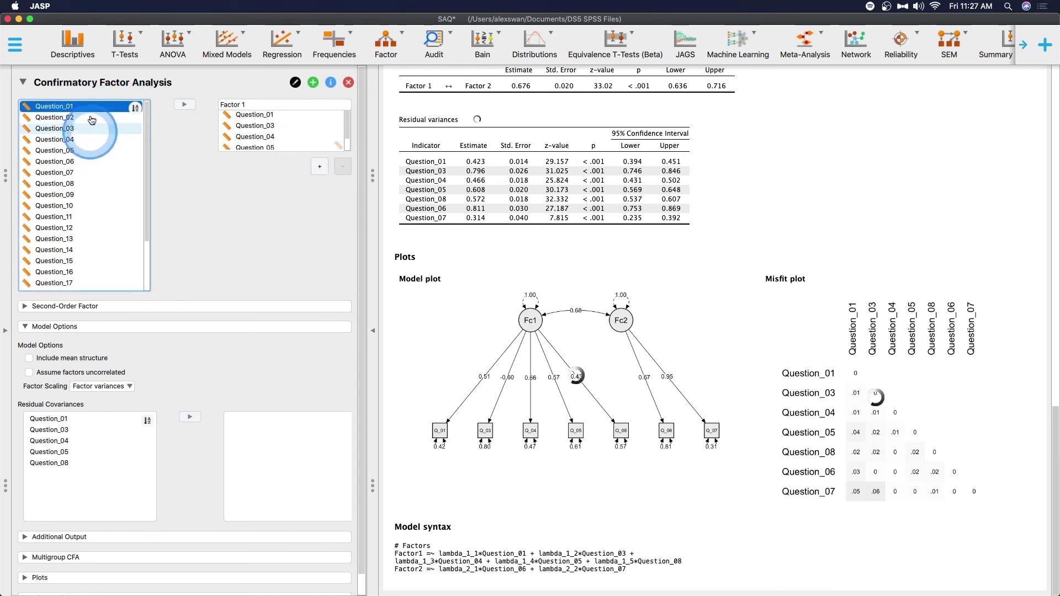
shift+click(78, 184)
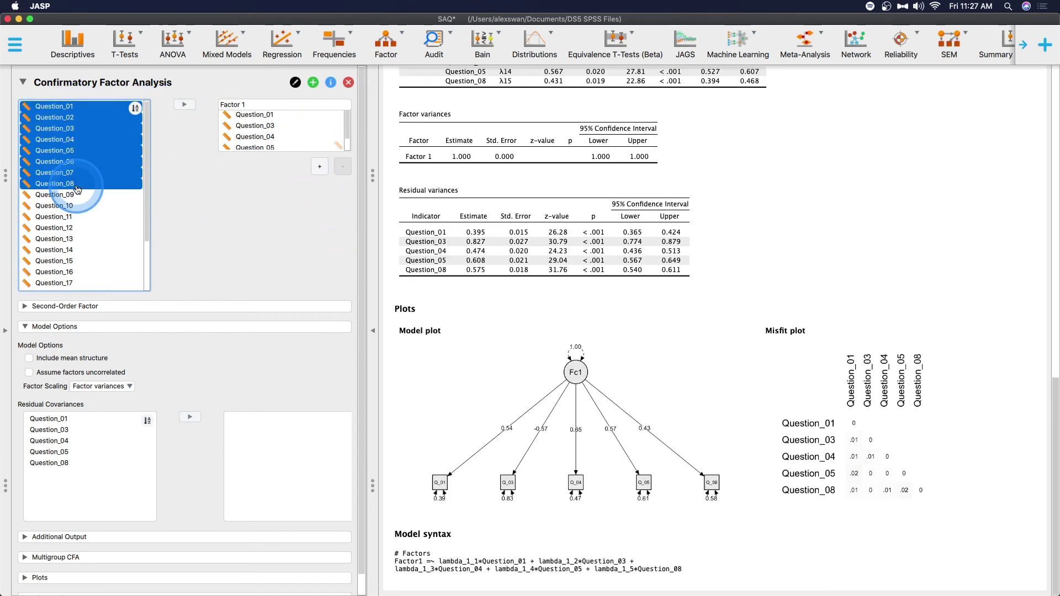
drag(77, 190, 248, 129)
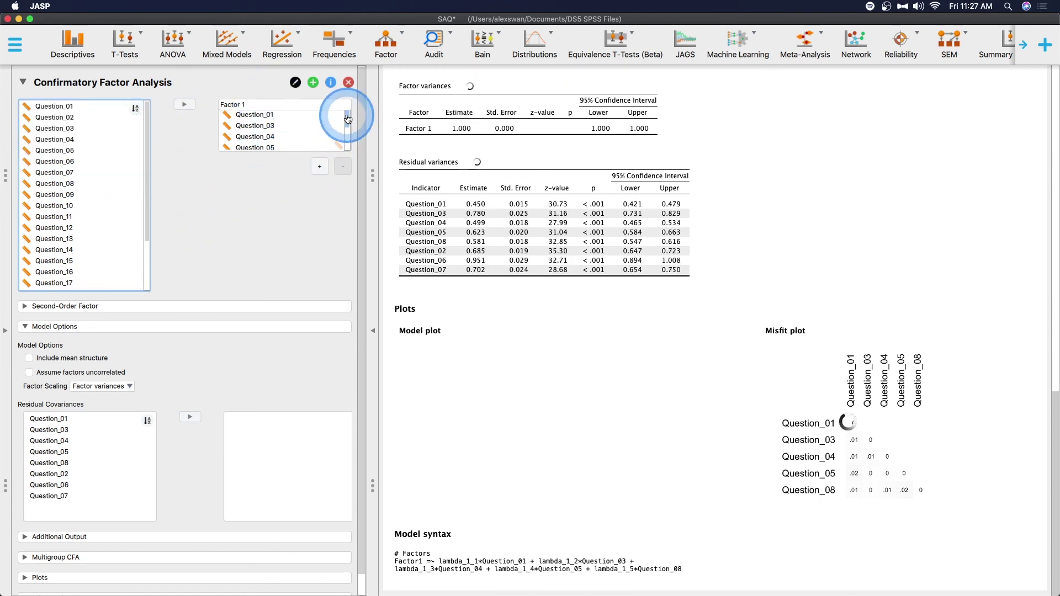
drag(348, 119, 292, 325)
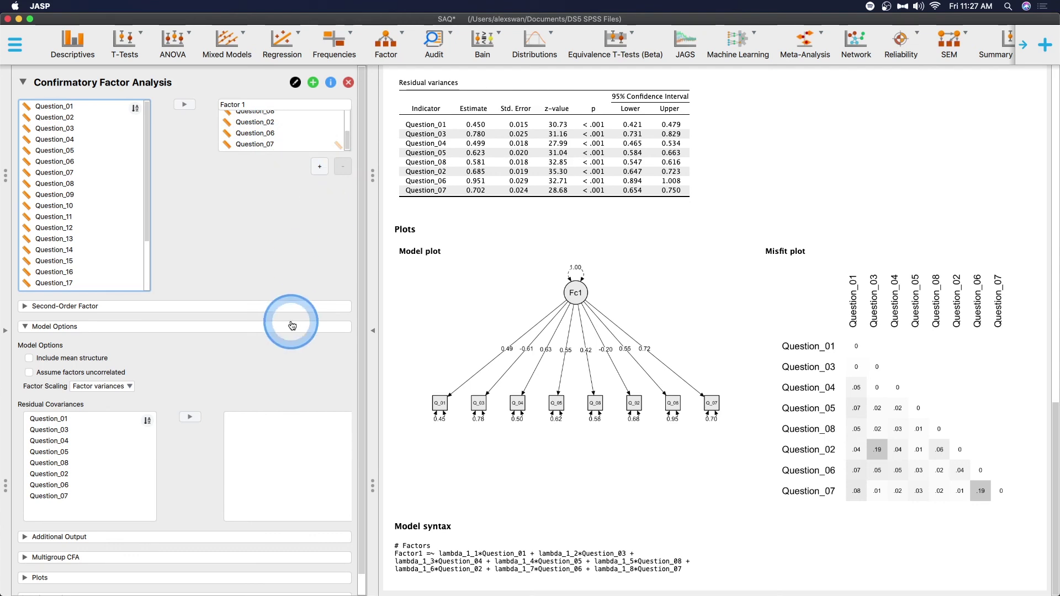
scroll(609, 384, up, 20)
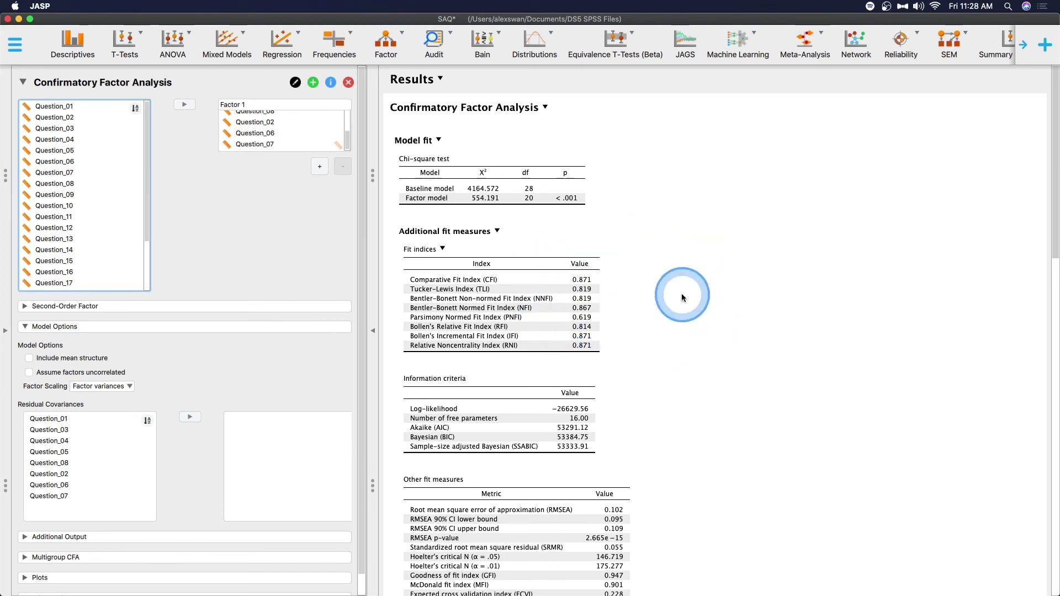
scroll(682, 293, down, 5)
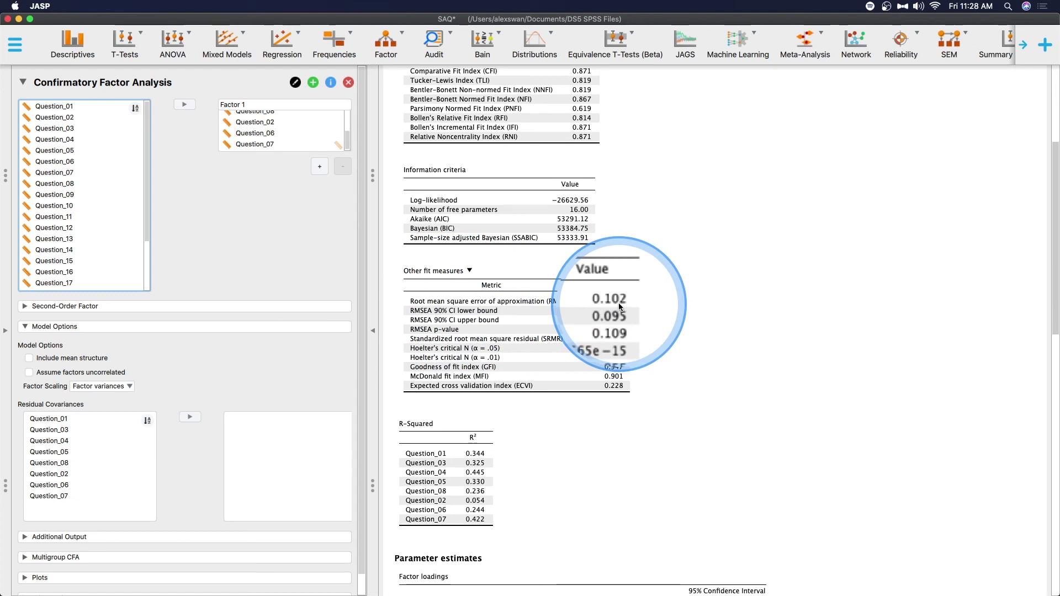
scroll(622, 303, down, 1)
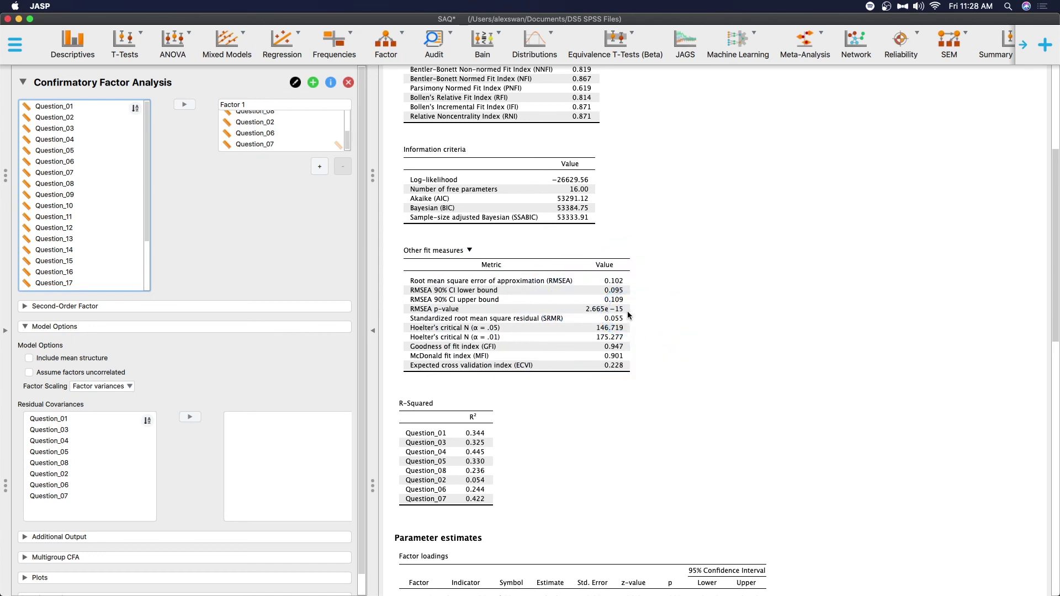
scroll(627, 310, down, 15)
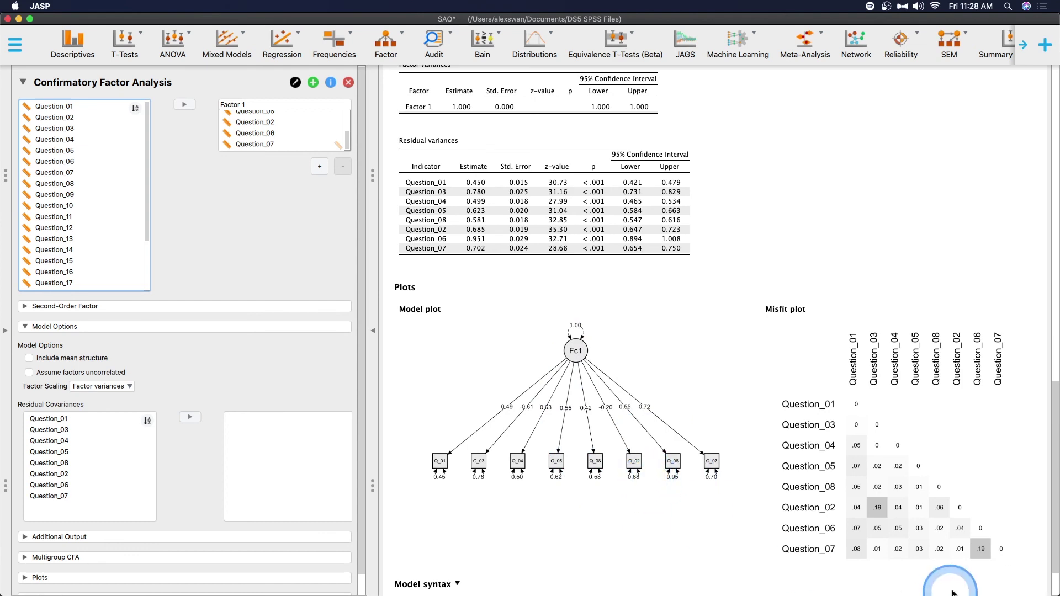
scroll(981, 547, up, 1)
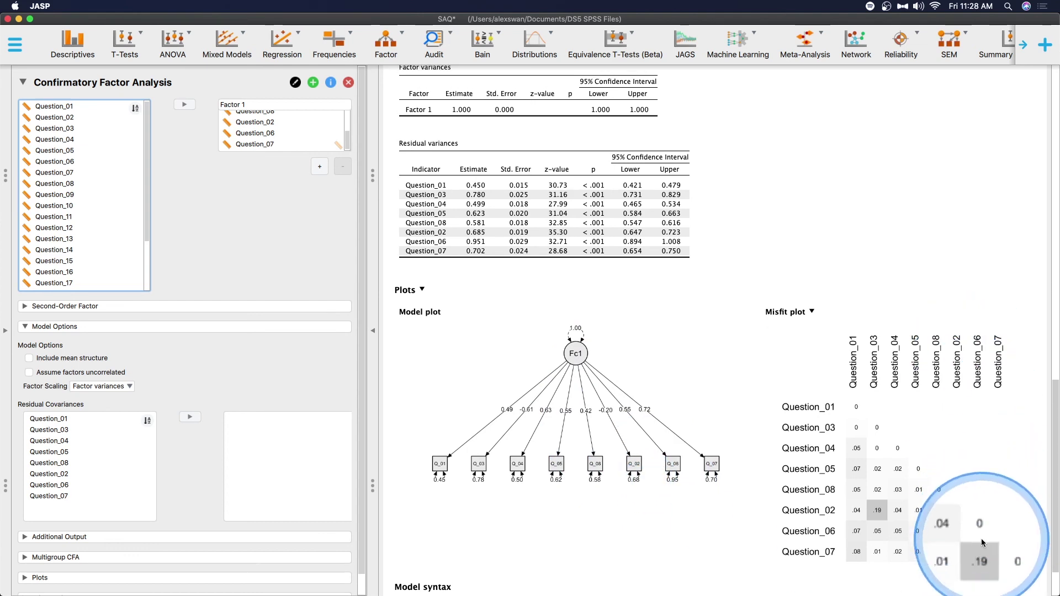
scroll(865, 532, down, 2)
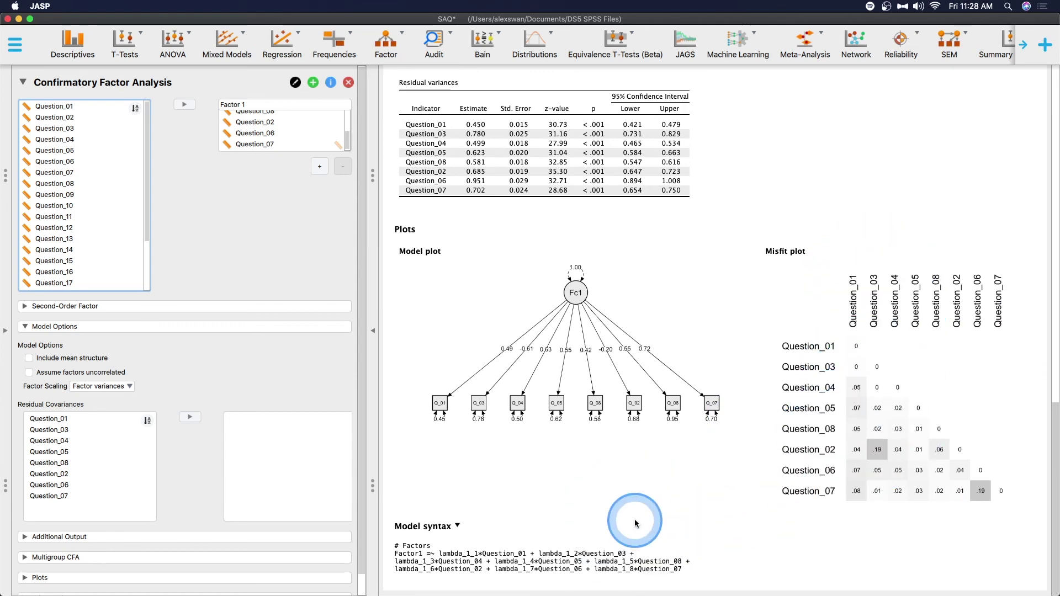
scroll(629, 381, up, 10)
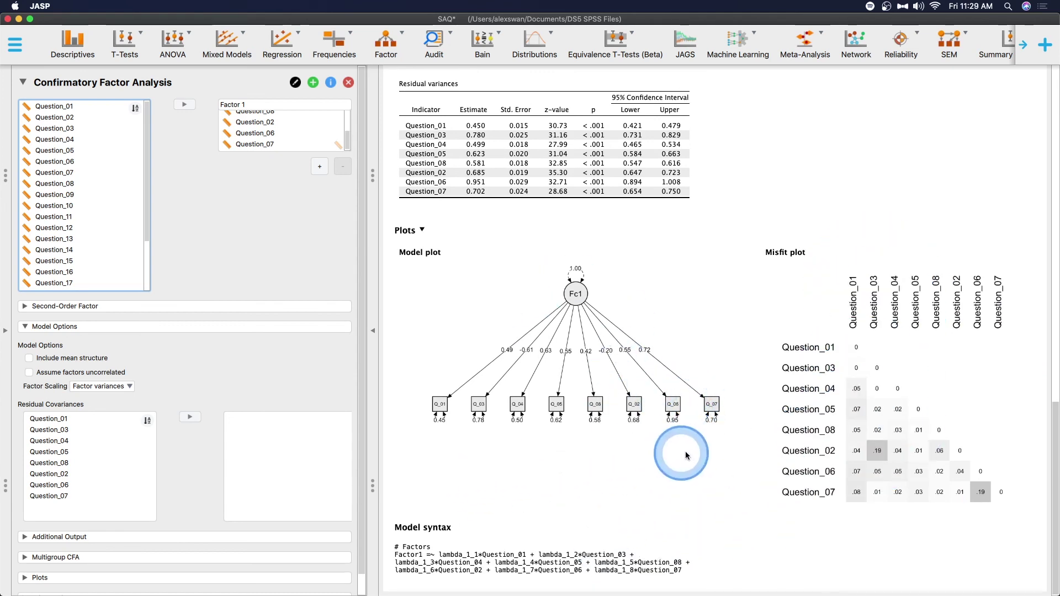
scroll(662, 475, up, 8)
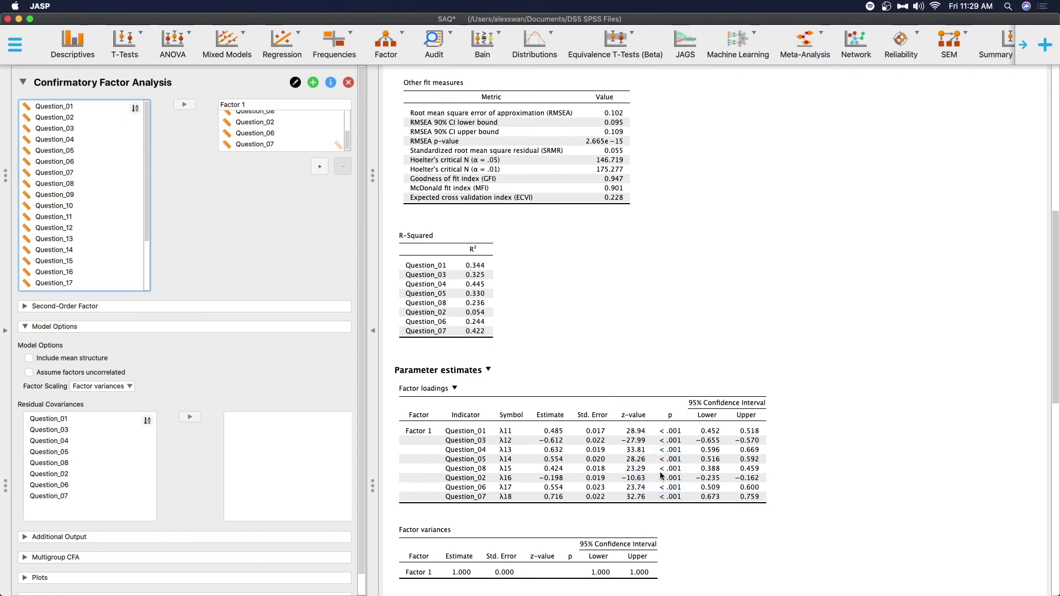
scroll(660, 472, up, 14)
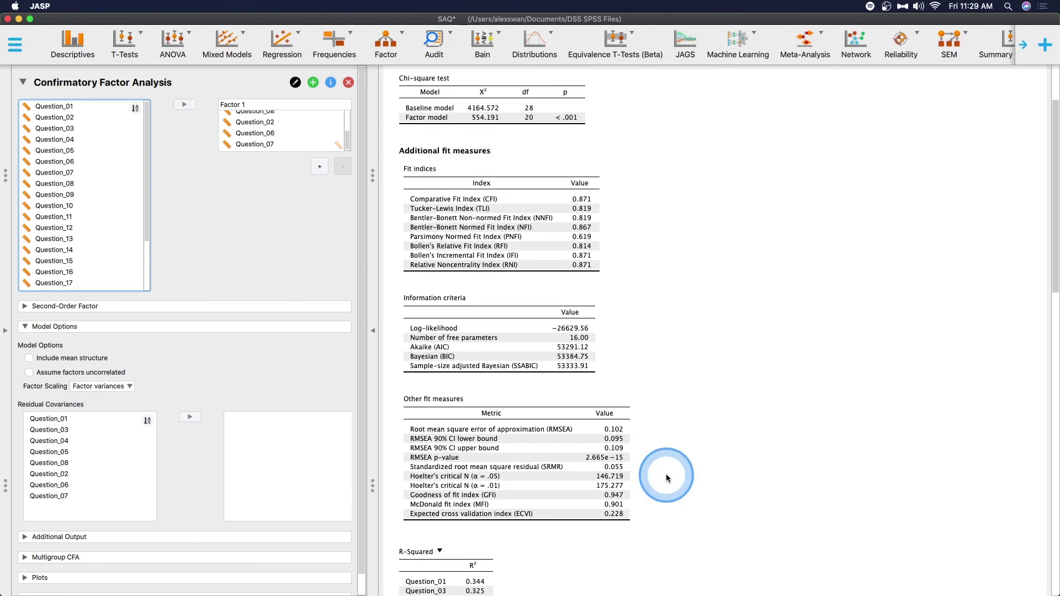